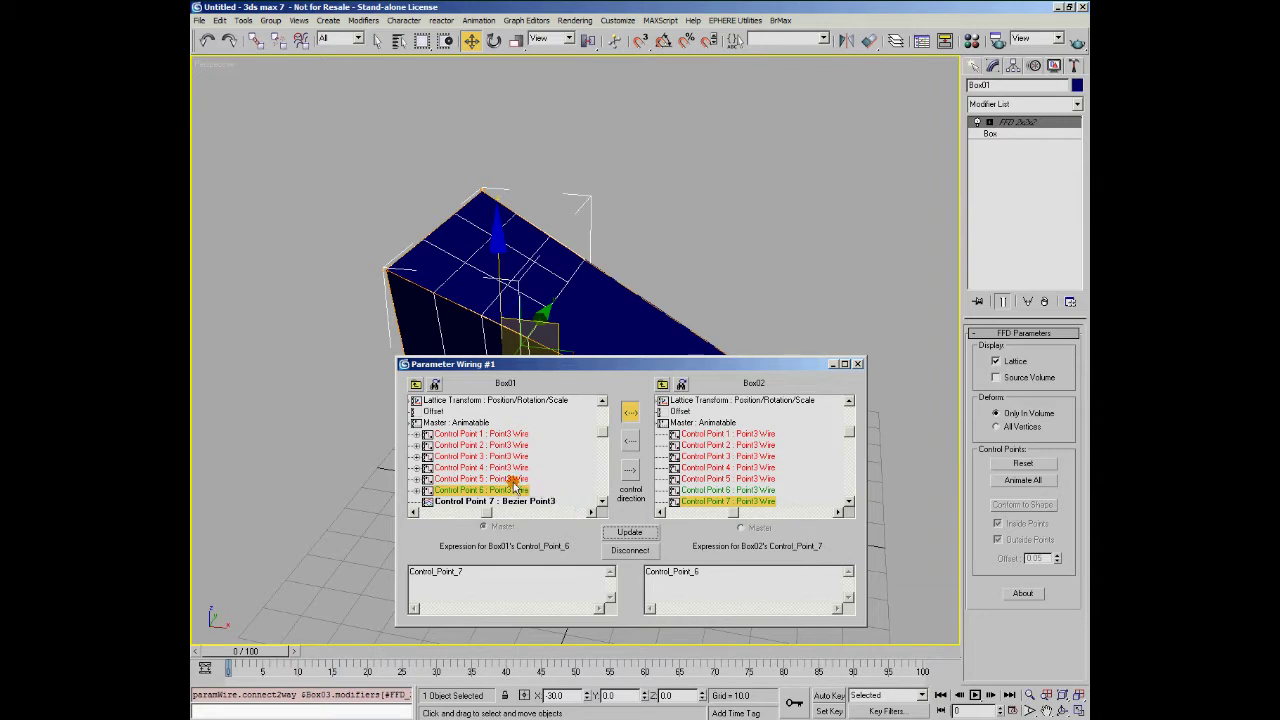
Wire Control Point 7 of Box01 and Box02 together with a two-way connection and finish the parameter wiring.
{"action": "left_click", "coordinate": [702, 488]}
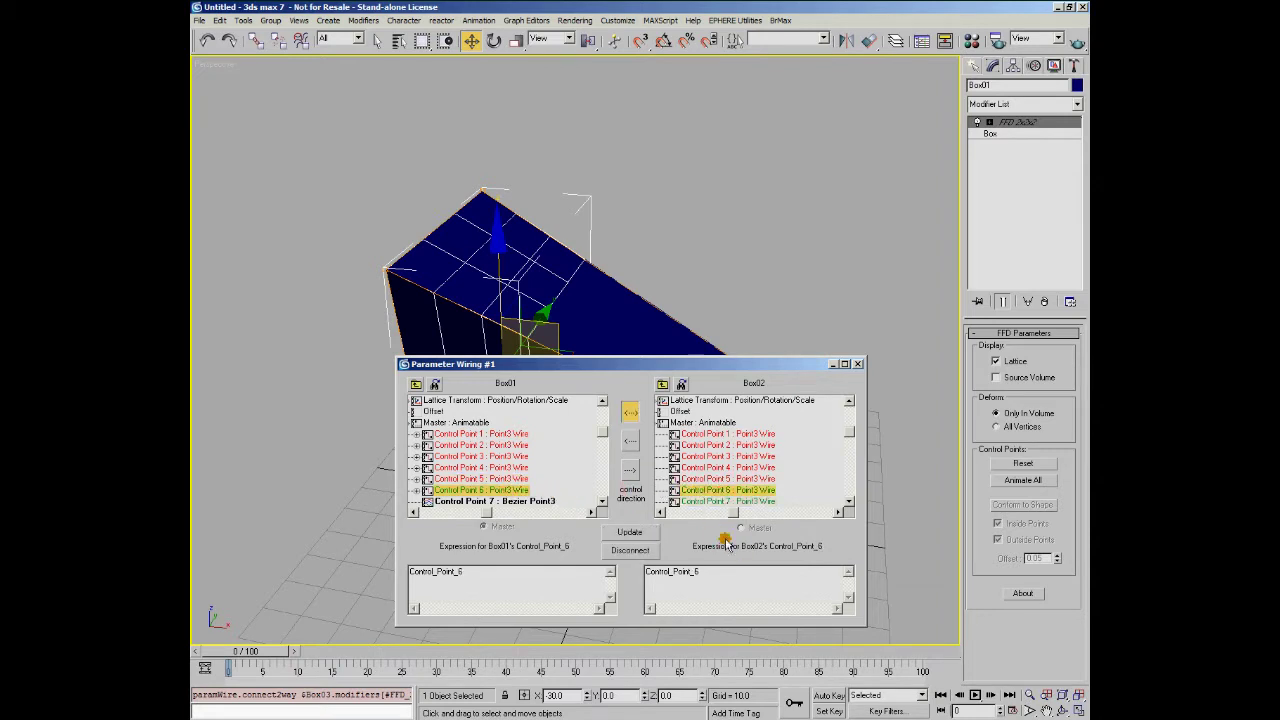
{"action": "left_click", "coordinate": [514, 502]}
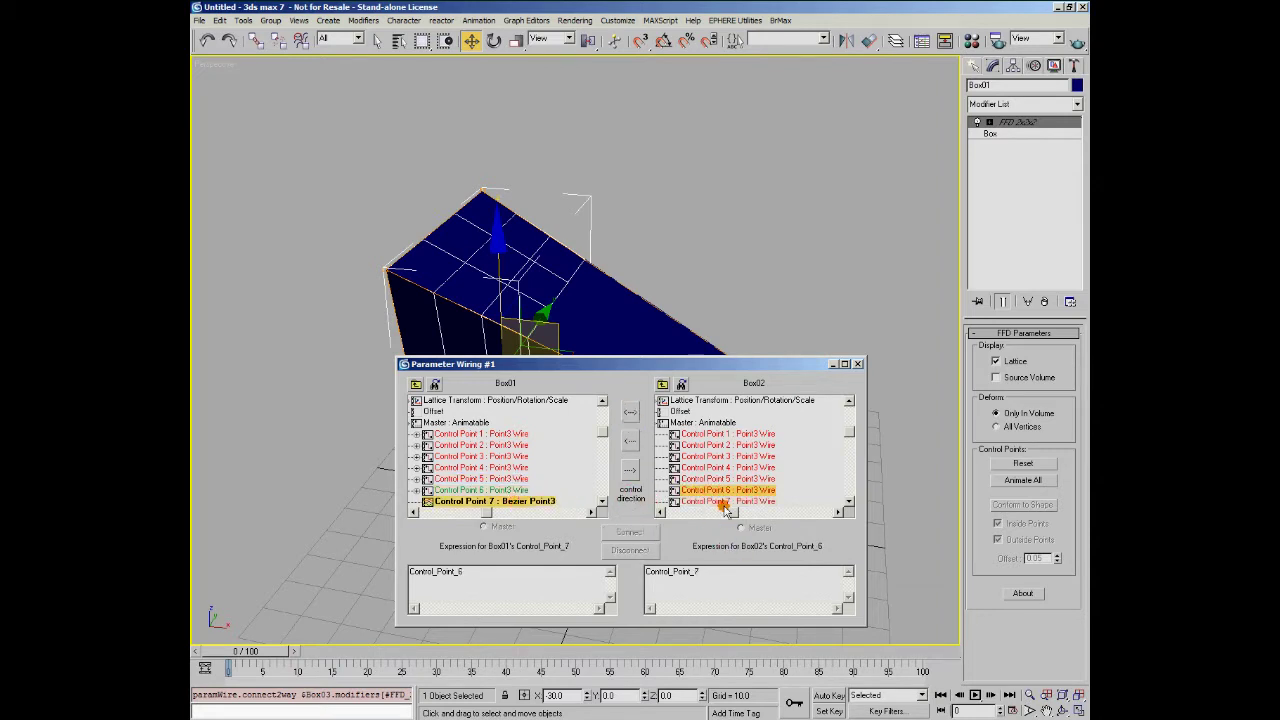
{"action": "left_click", "coordinate": [722, 501]}
{"action": "left_click", "coordinate": [630, 418]}
{"action": "left_click", "coordinate": [630, 531]}
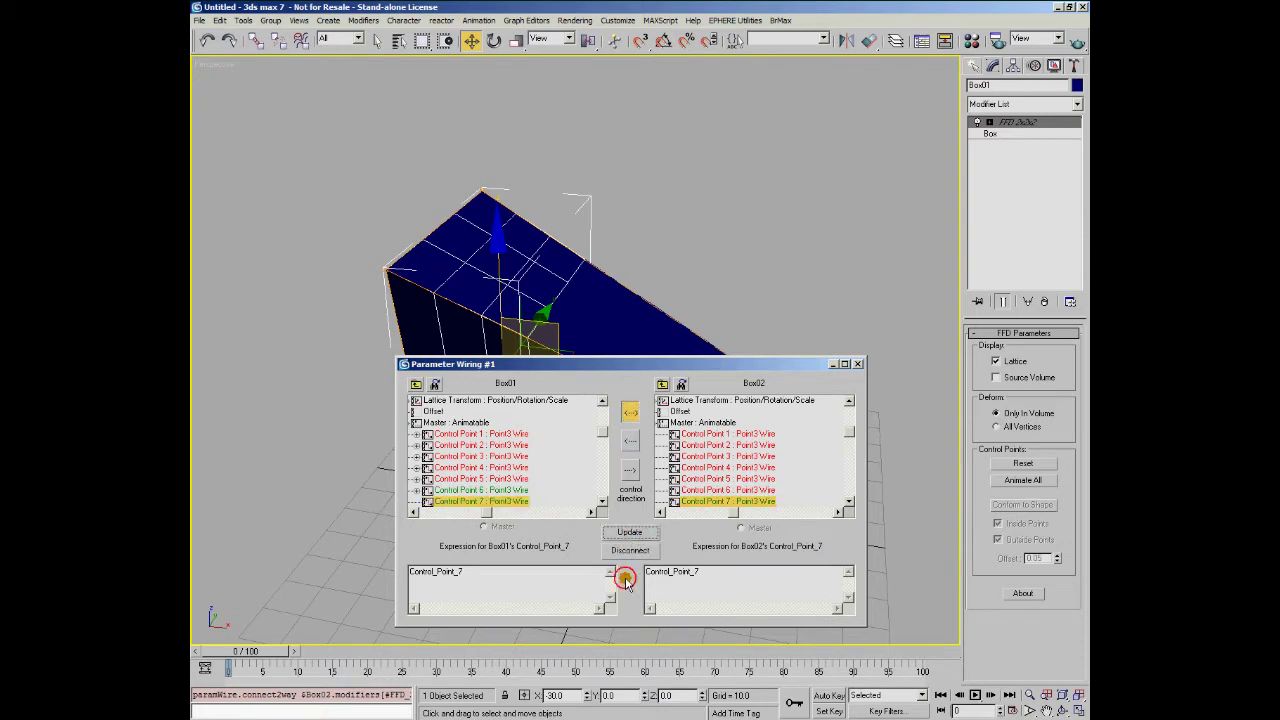
{"action": "left_click", "coordinate": [858, 364]}
Select Box02, enter its FFD control points and try moving the one at the tall end's far upper corner.
{"action": "left_click", "coordinate": [616, 300]}
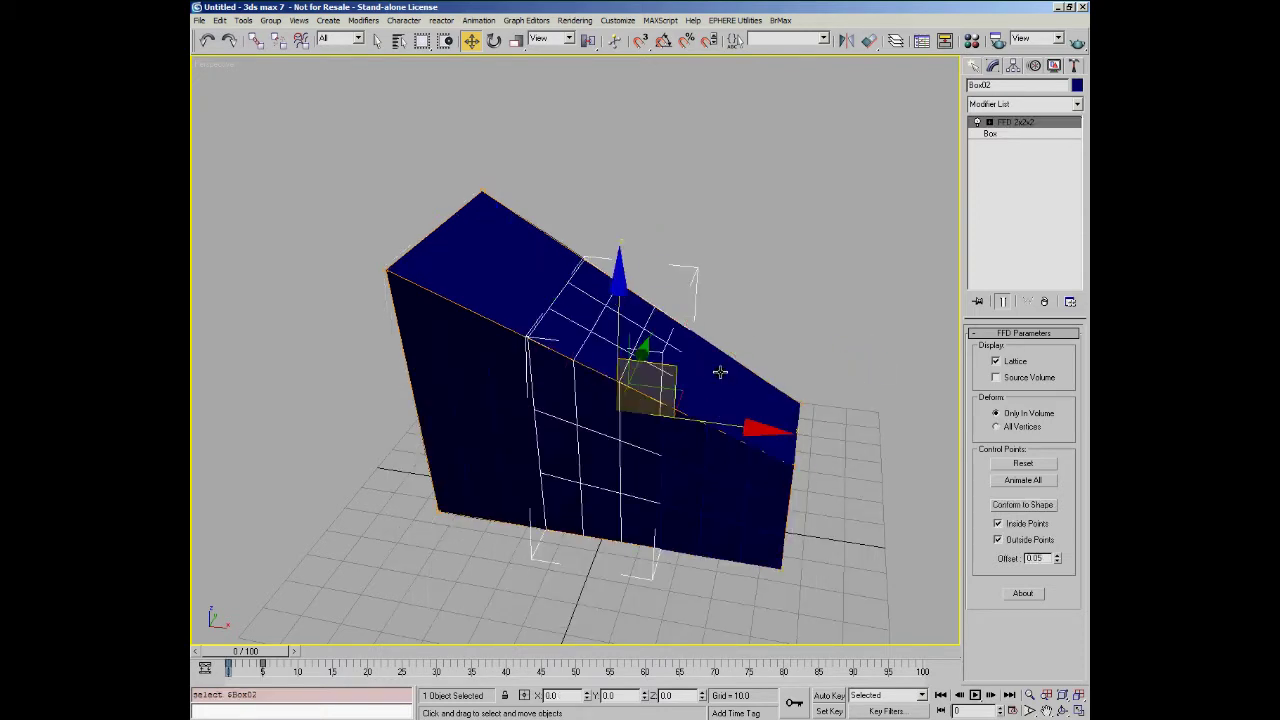
{"action": "left_click", "coordinate": [989, 122]}
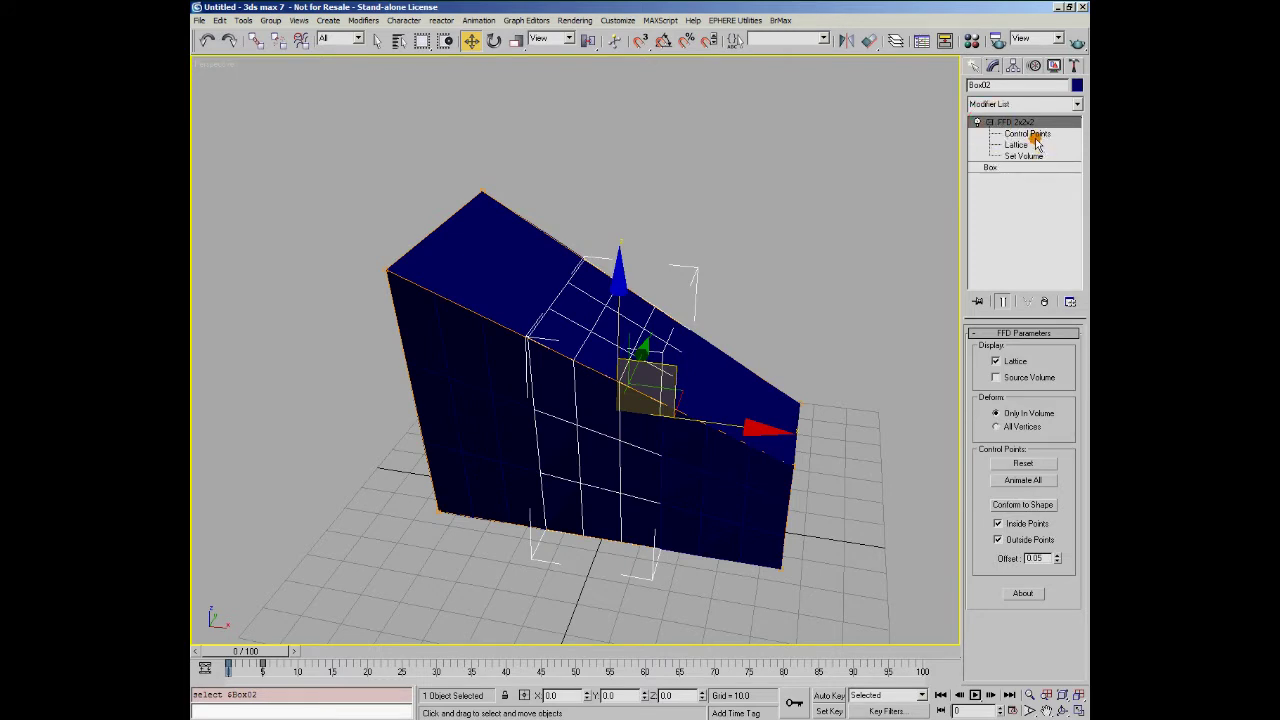
{"action": "left_click", "coordinate": [1032, 134]}
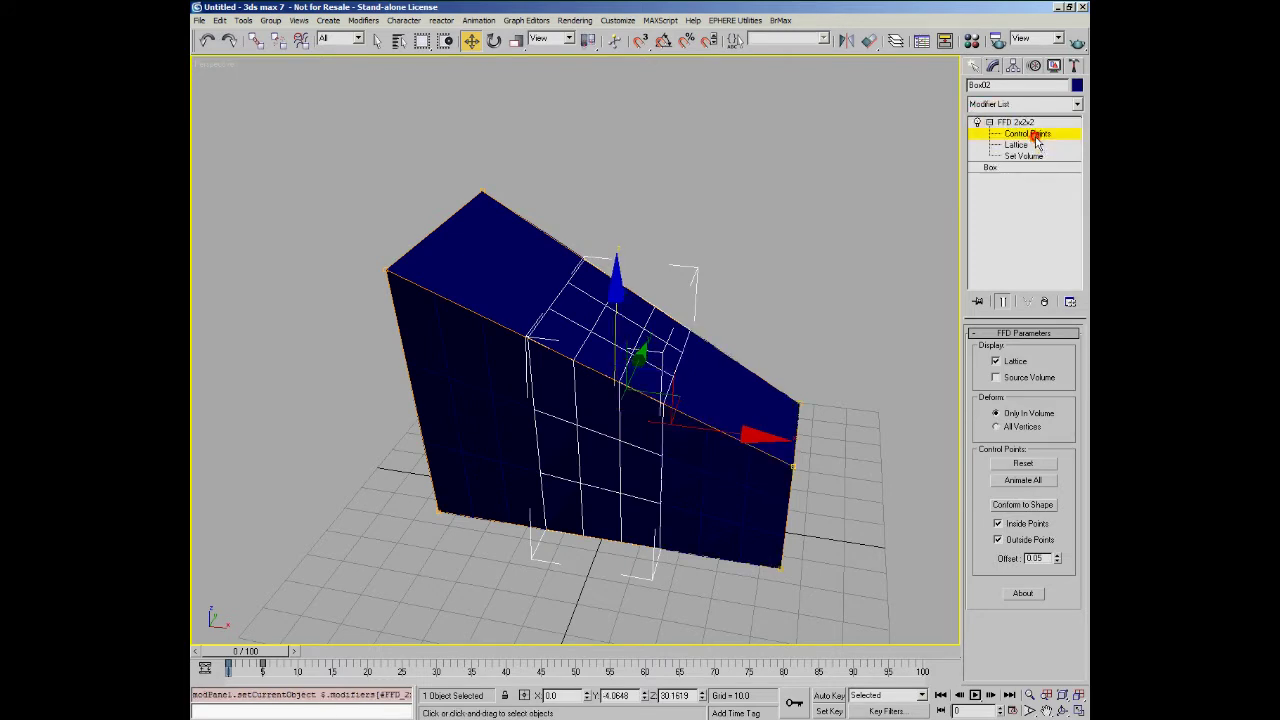
{"action": "left_click", "coordinate": [471, 171]}
{"action": "left_click_drag", "start_coordinate": [514, 149], "coordinate": [603, 80]}
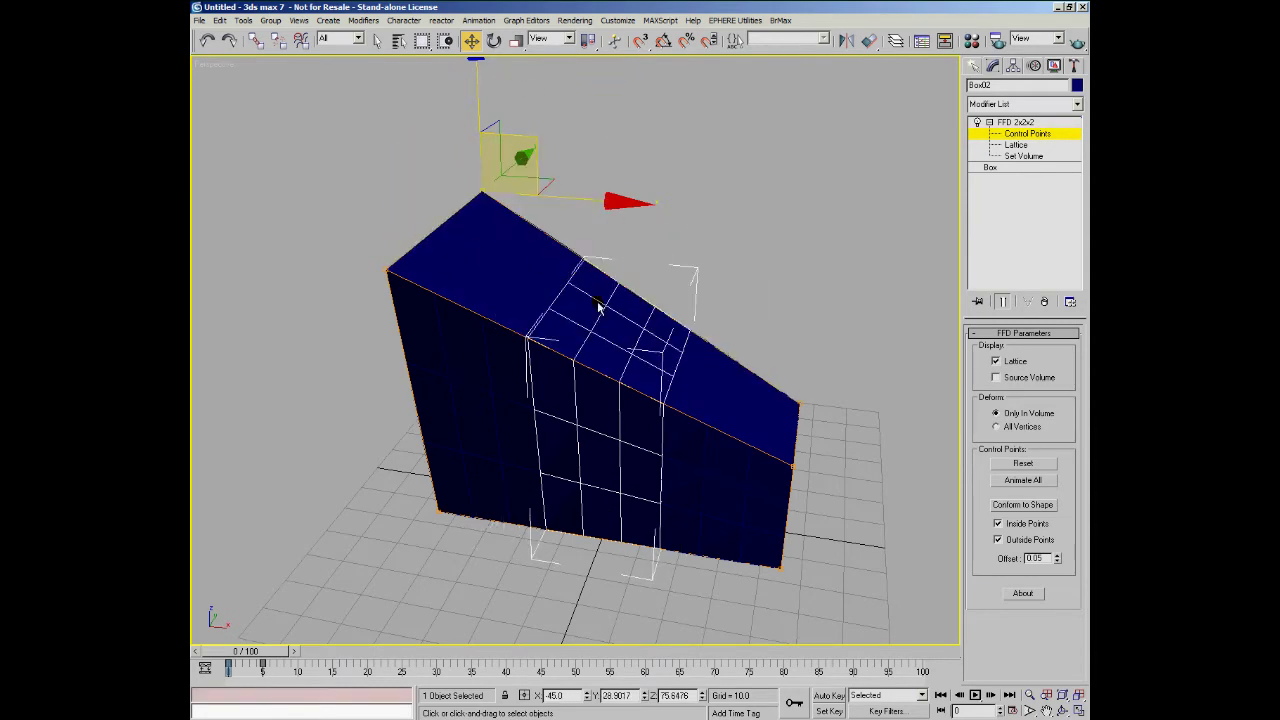
{"action": "middle_click_drag", "start_coordinate": [657, 352], "coordinate": [557, 289], "text": "alt"}
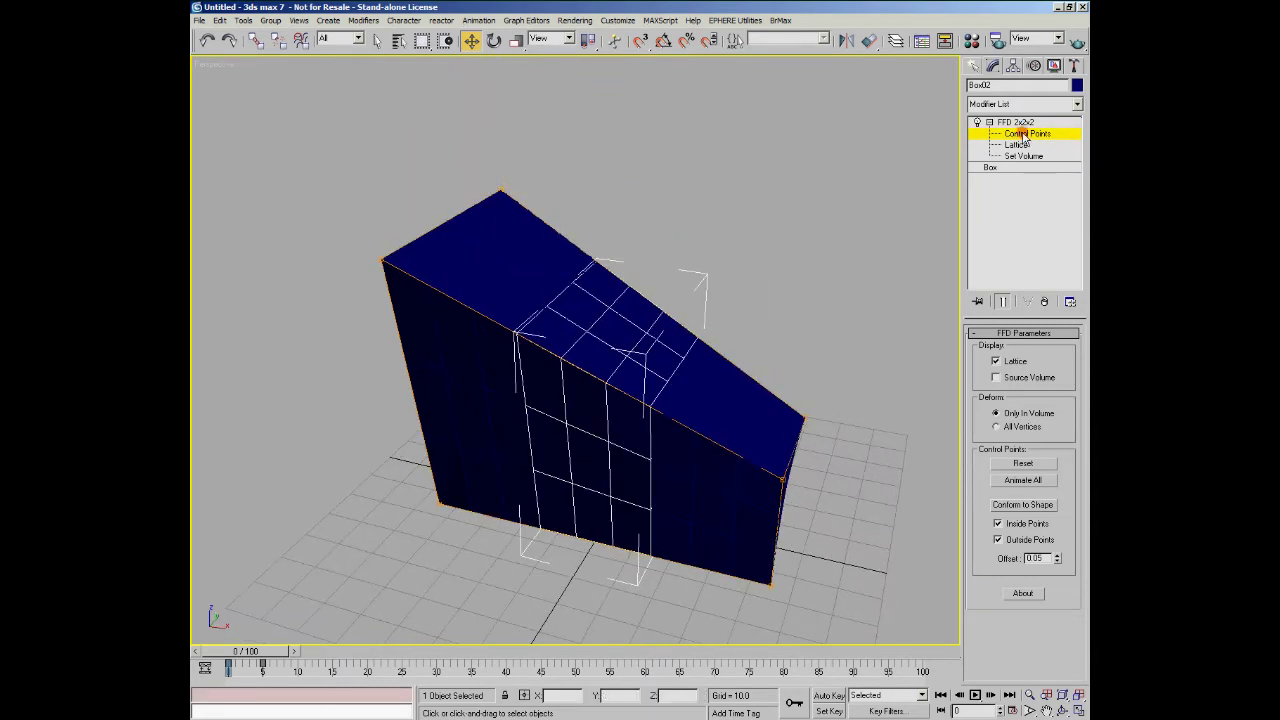
{"action": "left_click", "coordinate": [985, 122]}
{"action": "left_click", "coordinate": [978, 122]}
Select Box03 and try moving the far upper corner control point of its FFD at the tall end.
{"action": "left_click", "coordinate": [734, 375]}
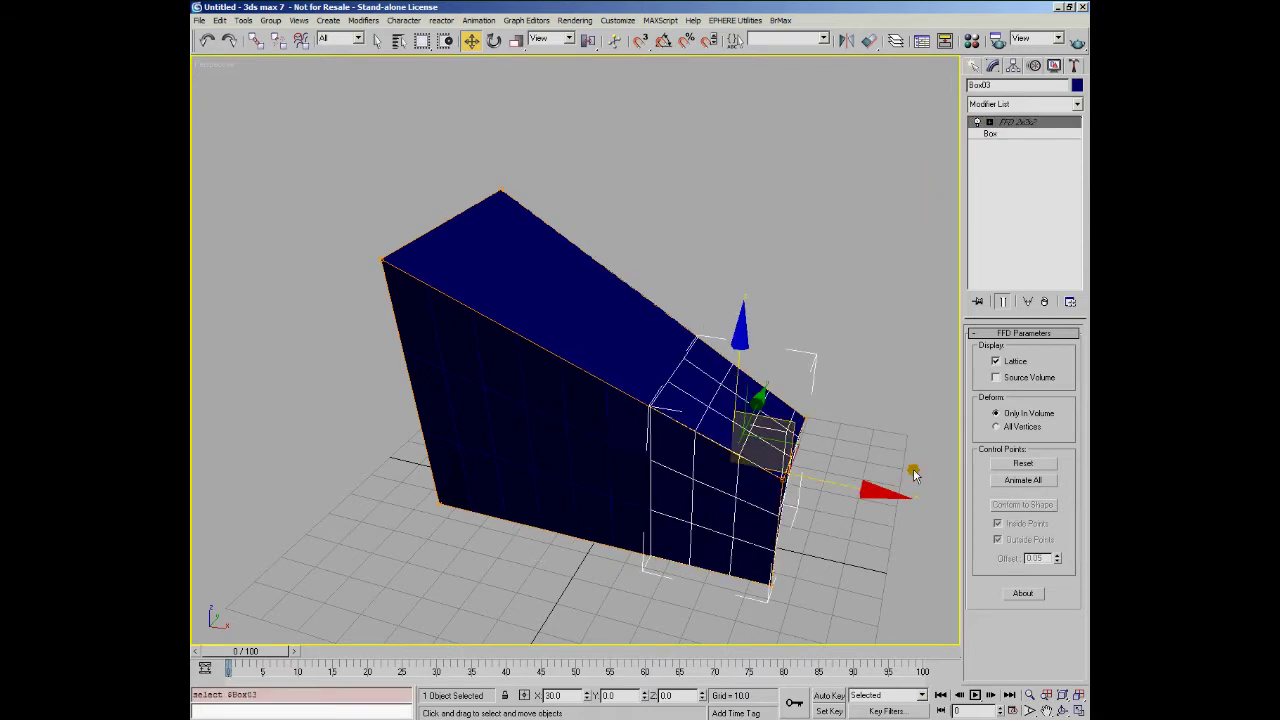
{"action": "left_click", "coordinate": [978, 122]}
{"action": "left_click", "coordinate": [1027, 133]}
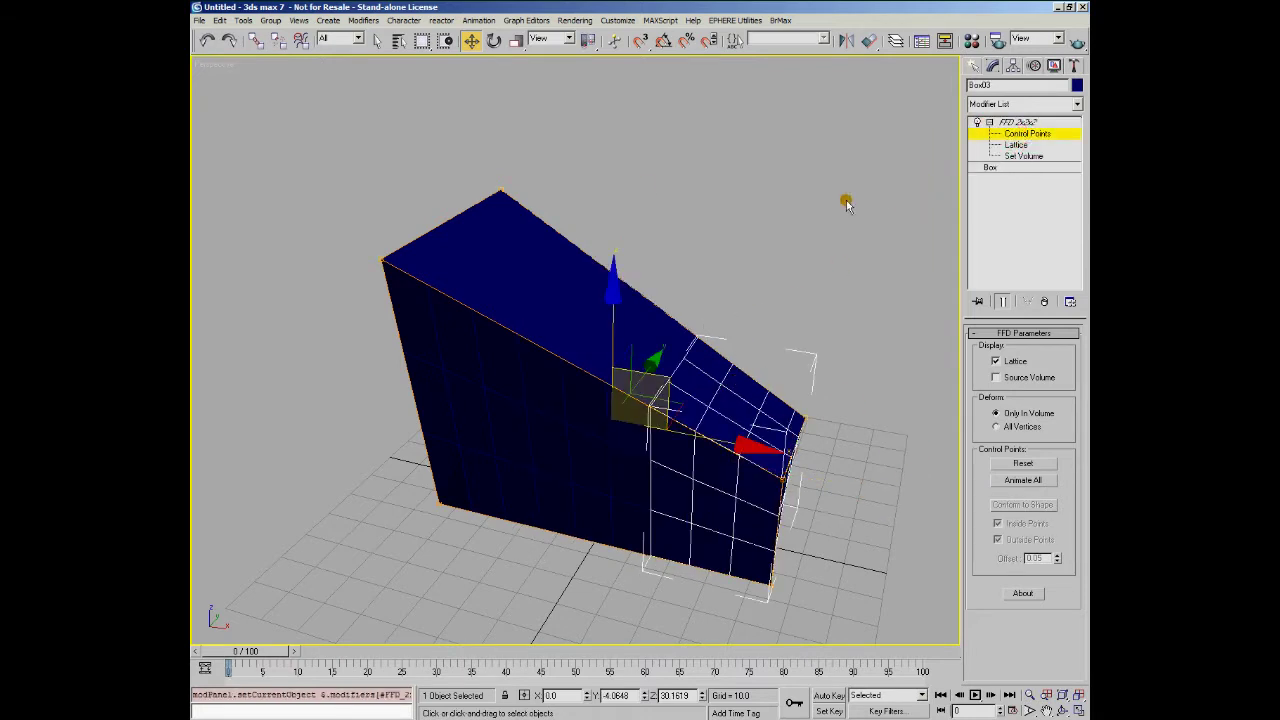
{"action": "middle_click_drag", "start_coordinate": [487, 165], "coordinate": [843, 152], "text": "alt"}
{"action": "left_click_drag", "start_coordinate": [843, 152], "coordinate": [634, 198]}
{"action": "middle_click_drag", "start_coordinate": [634, 198], "coordinate": [664, 316], "text": "alt"}
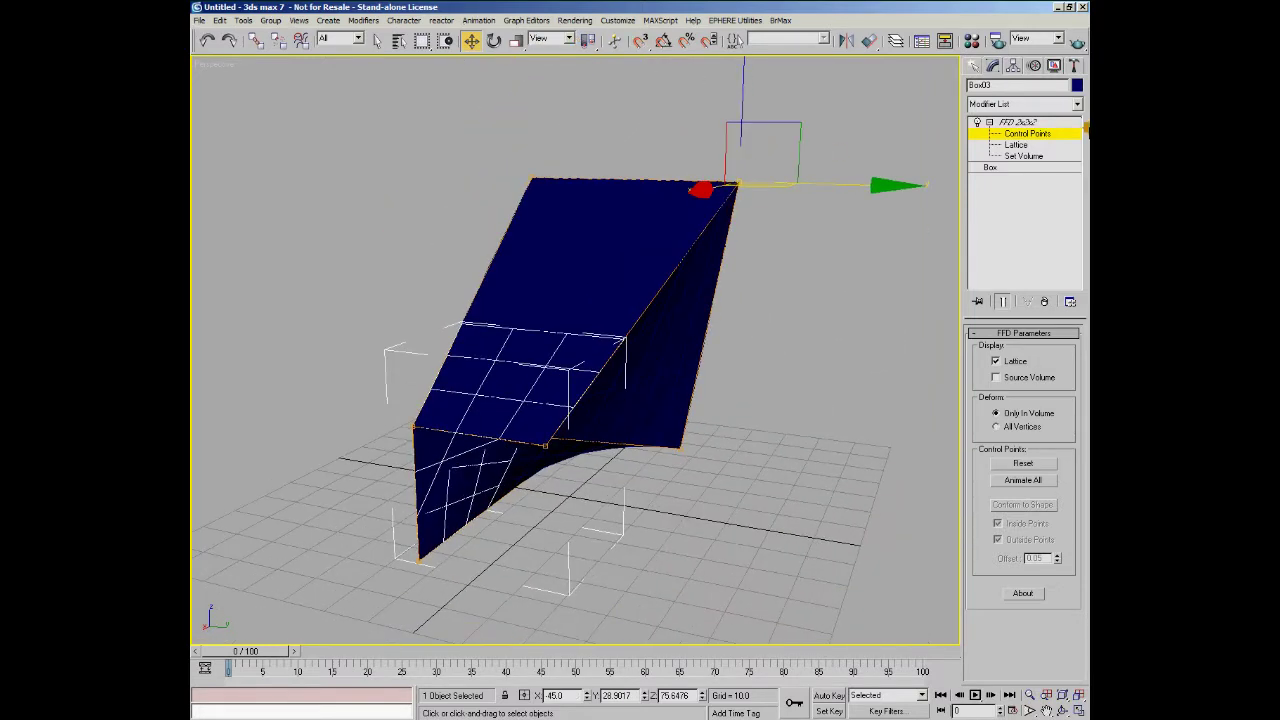
{"action": "left_click", "coordinate": [1005, 122]}
{"action": "left_click", "coordinate": [989, 122]}
Select Box02, show the model in wireframe and try moving its FFD control point at the low end's upper corner.
{"action": "middle_click_drag", "start_coordinate": [760, 331], "coordinate": [734, 277], "text": "alt"}
{"action": "left_click", "coordinate": [654, 378]}
{"action": "left_click", "coordinate": [978, 123]}
{"action": "left_click", "coordinate": [1005, 133]}
{"action": "mouse_move", "coordinate": [640, 300]}
{"action": "middle_mouse_down", "text": "alt"}
{"action": "mouse_move", "coordinate": [582, 282]}
{"action": "mouse_move", "coordinate": [444, 306]}
{"action": "mouse_move", "coordinate": [423, 286]}
{"action": "middle_mouse_up", "text": "alt"}
{"action": "key", "text": "F3"}
{"action": "mouse_move", "coordinate": [497, 360]}
{"action": "middle_mouse_down", "text": "alt"}
{"action": "mouse_move", "coordinate": [502, 345]}
{"action": "mouse_move", "coordinate": [560, 386]}
{"action": "mouse_move", "coordinate": [577, 377]}
{"action": "mouse_move", "coordinate": [426, 349]}
{"action": "mouse_move", "coordinate": [480, 362]}
{"action": "middle_mouse_up", "text": "alt"}
{"action": "left_click", "coordinate": [420, 345]}
{"action": "mouse_move", "coordinate": [510, 303]}
{"action": "left_mouse_down"}
{"action": "mouse_move", "coordinate": [523, 315]}
{"action": "mouse_move", "coordinate": [497, 303]}
{"action": "left_mouse_up"}
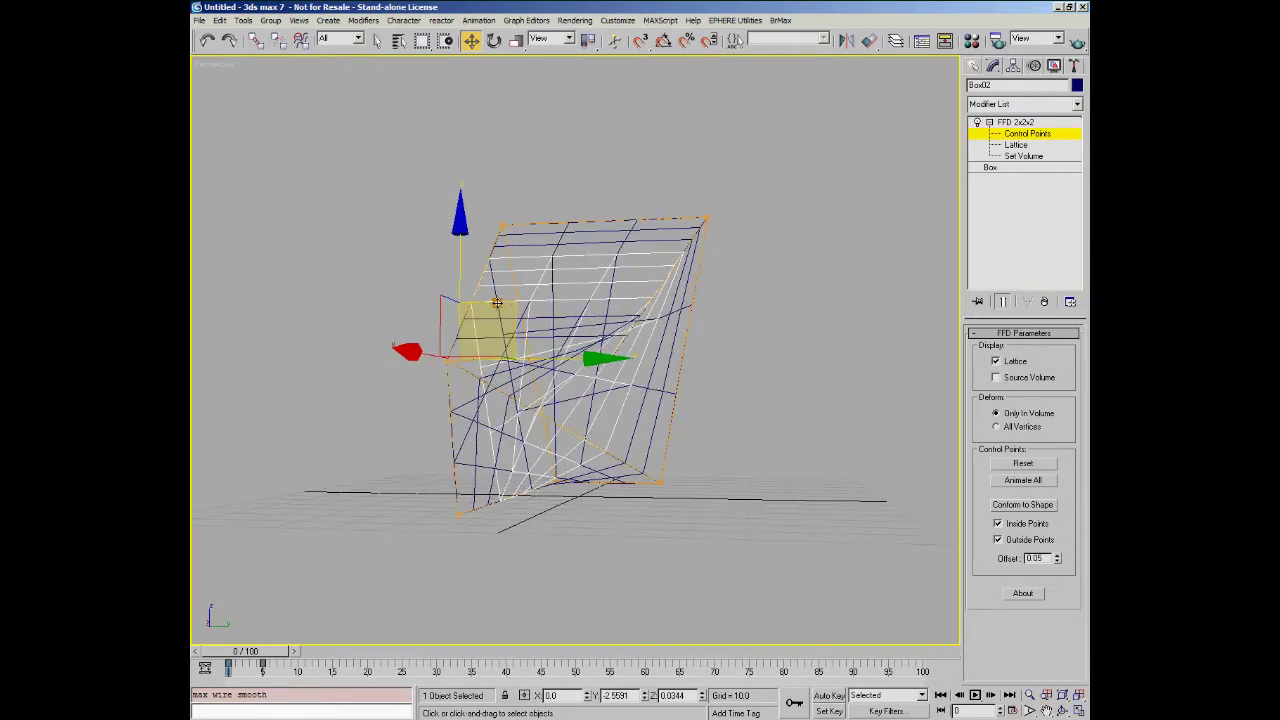
Try moving the same low-end control point of Box02 again from another angle, then leave control point editing.
{"action": "middle_click_drag", "start_coordinate": [497, 303], "coordinate": [405, 345], "text": "alt"}
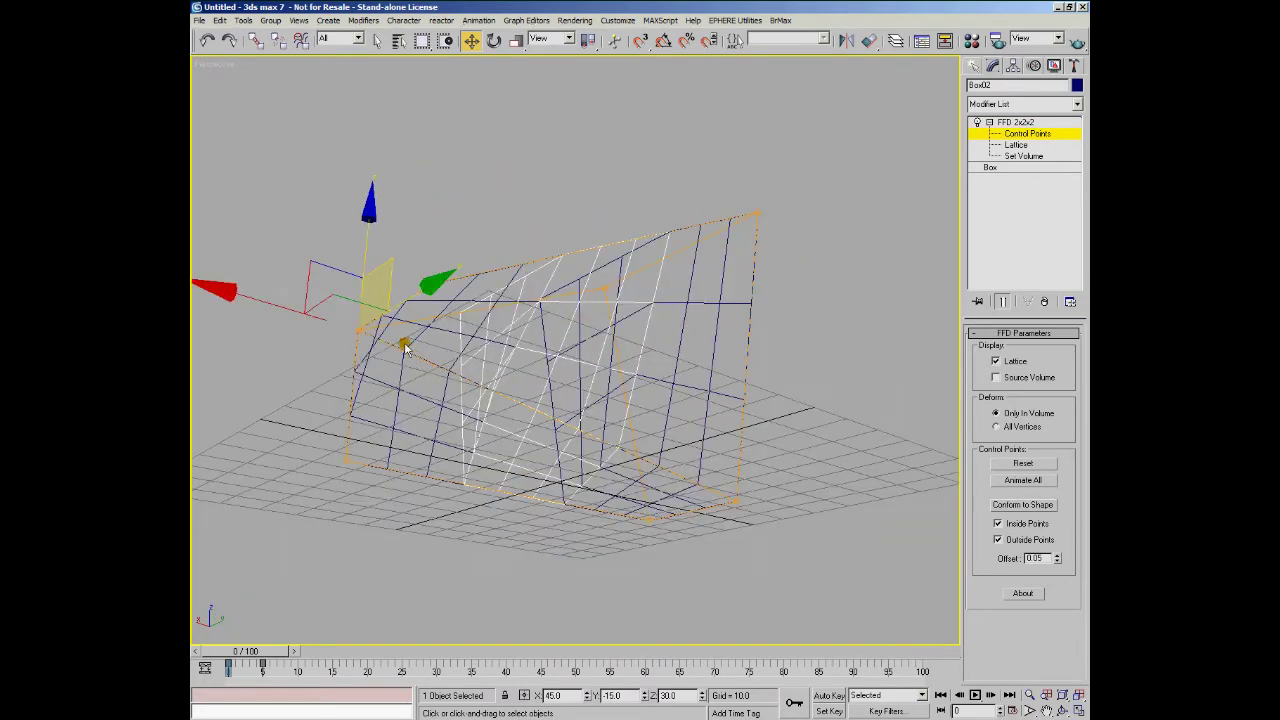
{"action": "left_click", "coordinate": [385, 247]}
{"action": "left_click", "coordinate": [360, 327]}
{"action": "left_click_drag", "start_coordinate": [387, 292], "coordinate": [353, 293]}
{"action": "middle_click_drag", "start_coordinate": [353, 293], "coordinate": [630, 365], "text": "alt"}
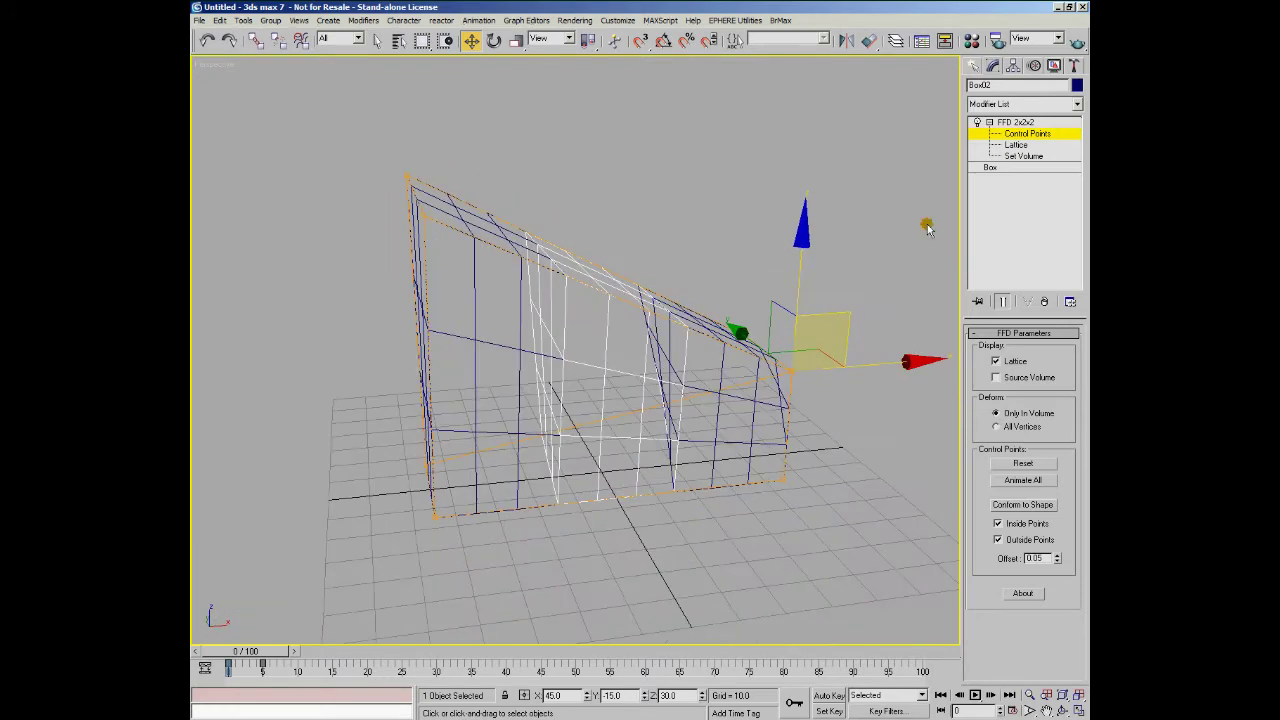
{"action": "left_click", "coordinate": [1013, 122]}
{"action": "left_click", "coordinate": [989, 121]}
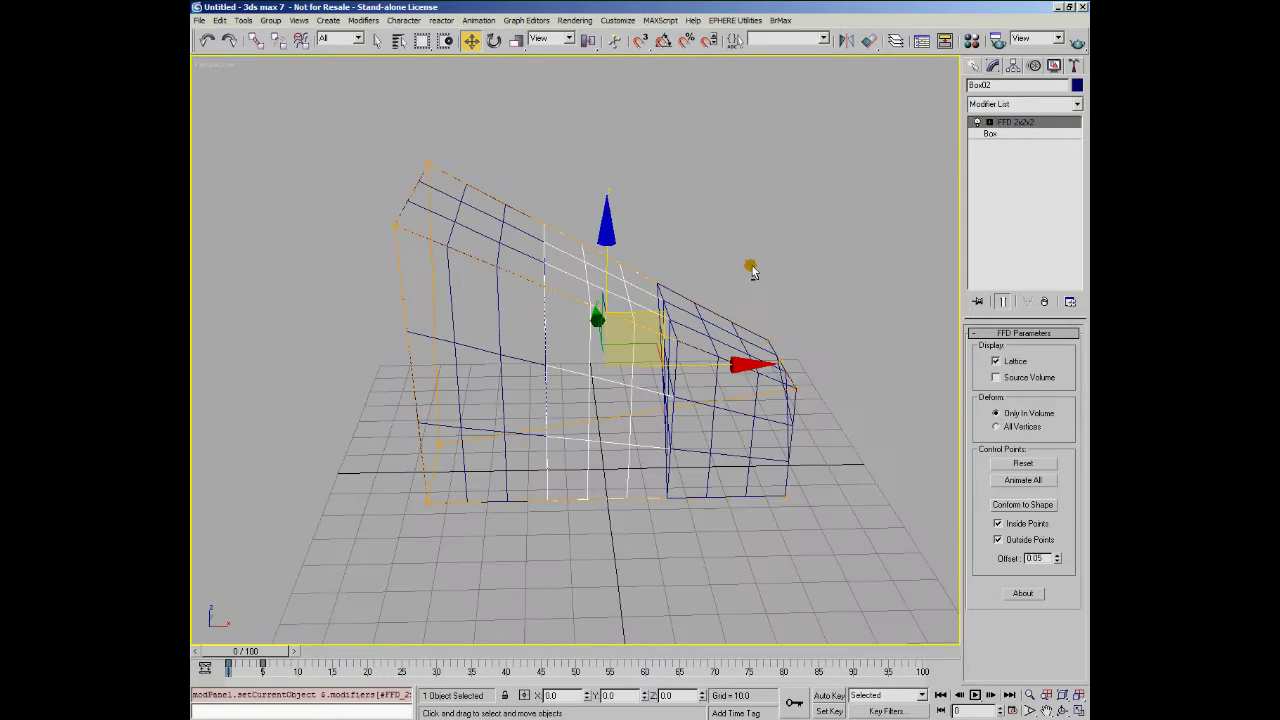
Return to shaded display and examine the three connected boxes from several angles with Box02 selected.
{"action": "key", "text": "F3"}
{"action": "mouse_move", "coordinate": [743, 326]}
{"action": "middle_mouse_down", "text": "alt"}
{"action": "mouse_move", "coordinate": [586, 306]}
{"action": "mouse_move", "coordinate": [615, 320]}
{"action": "middle_mouse_up", "text": "alt"}
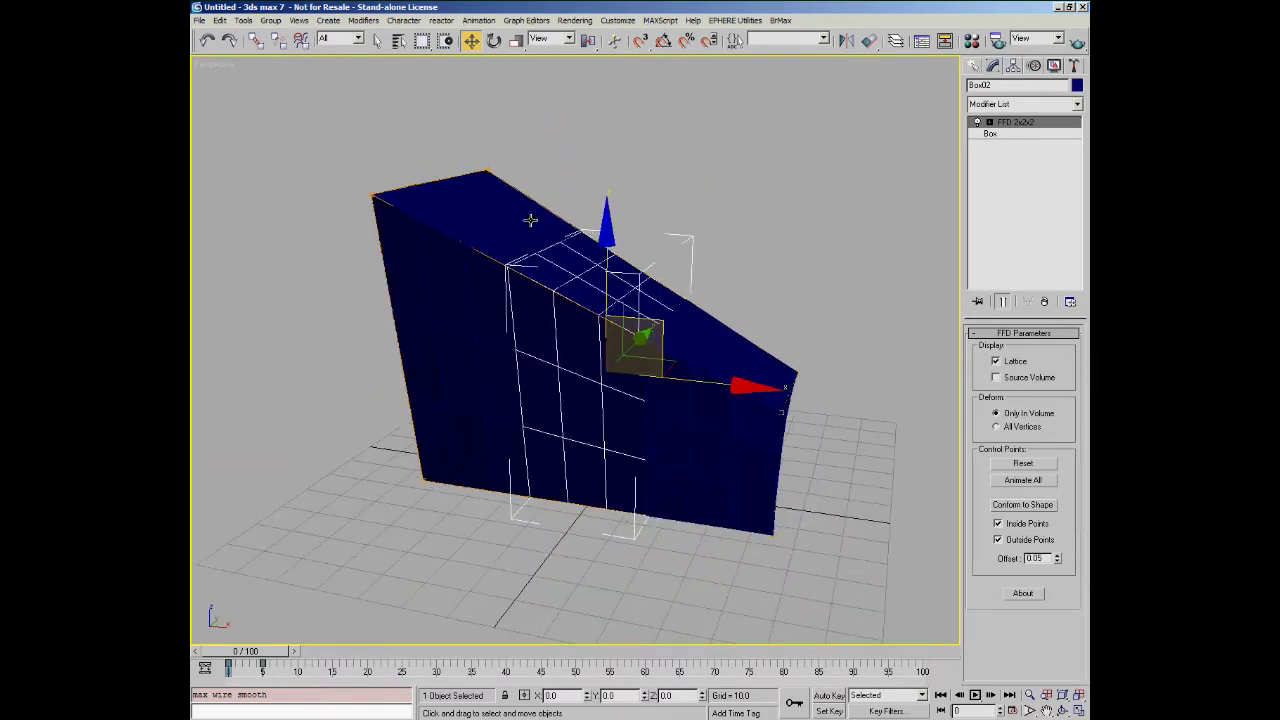
{"action": "left_click", "coordinate": [525, 215]}
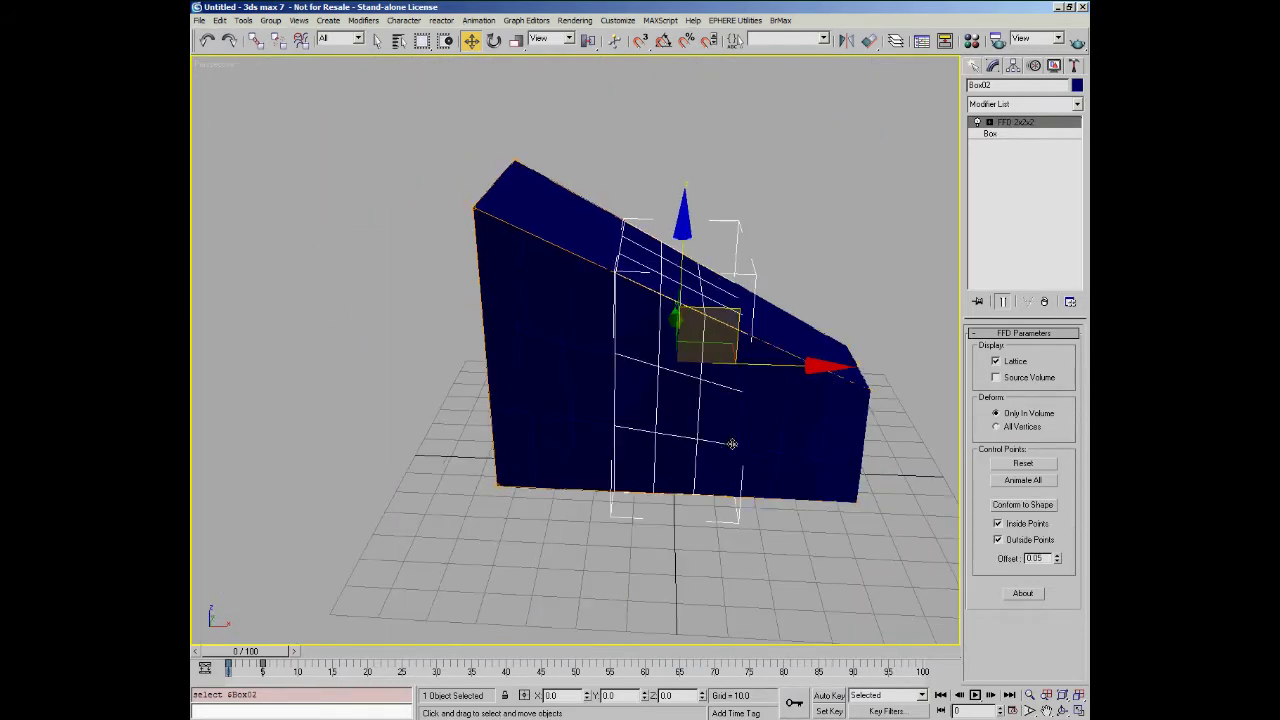
{"action": "middle_click_drag", "start_coordinate": [732, 443], "coordinate": [604, 431], "text": "alt"}
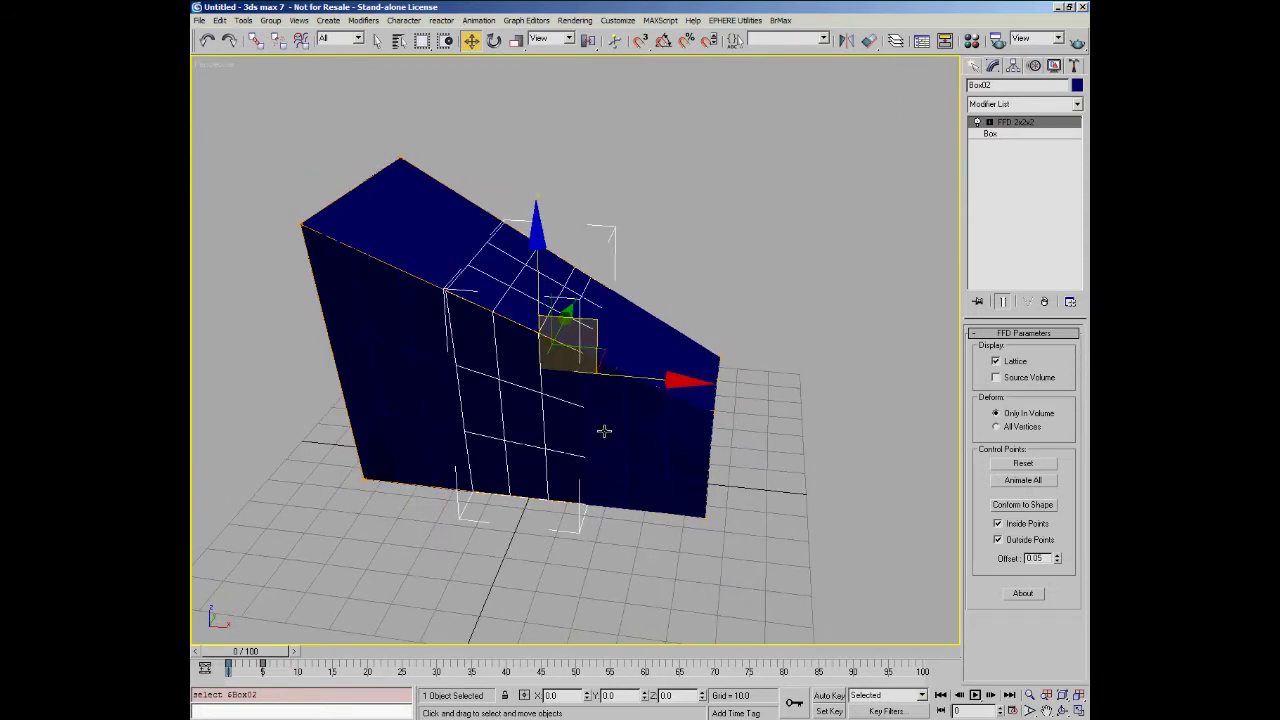
{"action": "middle_click_drag", "start_coordinate": [600, 431], "coordinate": [674, 440], "text": "alt"}
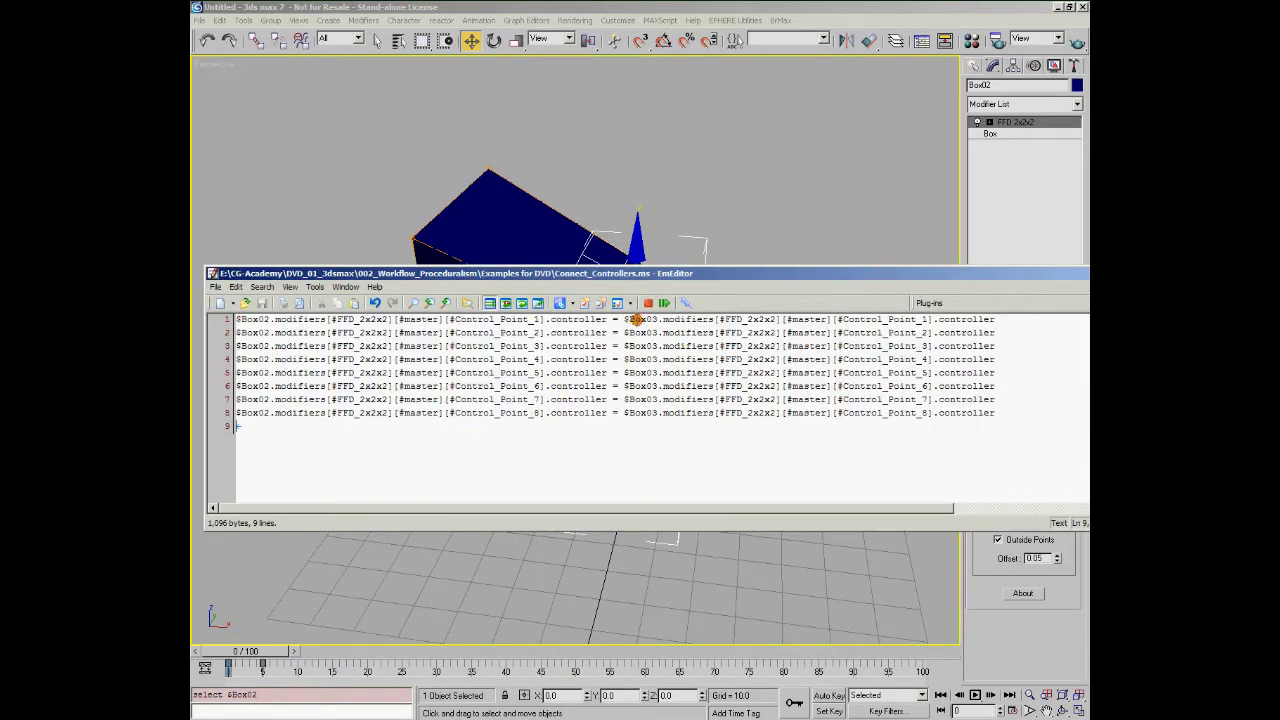
In Connect_Controllers.ms in EmEditor, break the first line before the equals sign with three line breaks.
{"action": "left_click", "coordinate": [608, 319]}
{"action": "key", "text": "Return"}
{"action": "key", "text": "Return"}
{"action": "key", "text": "Return"}
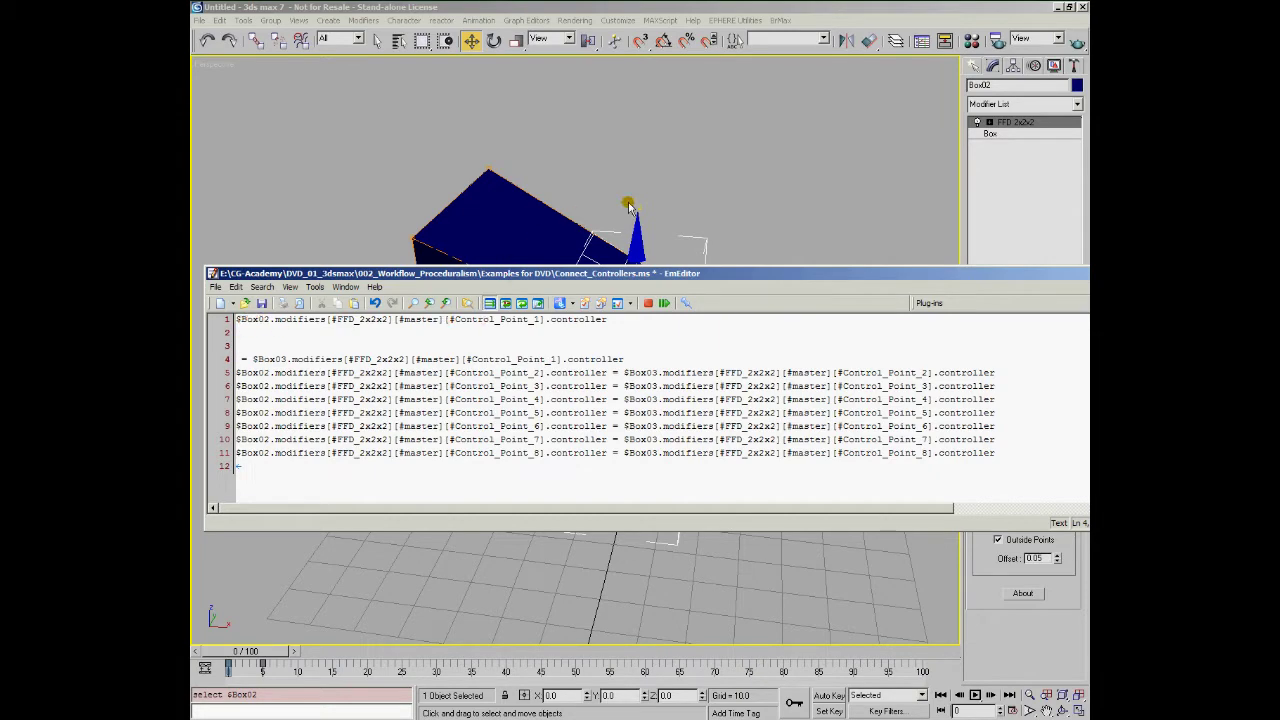
Remove the three line breaks so the first script line is a single assignment again.
{"action": "middle_click_drag", "start_coordinate": [742, 194], "coordinate": [746, 203], "text": "alt"}
{"action": "middle_click_drag", "start_coordinate": [695, 305], "coordinate": [690, 237]}
{"action": "key", "text": "alt+Tab"}
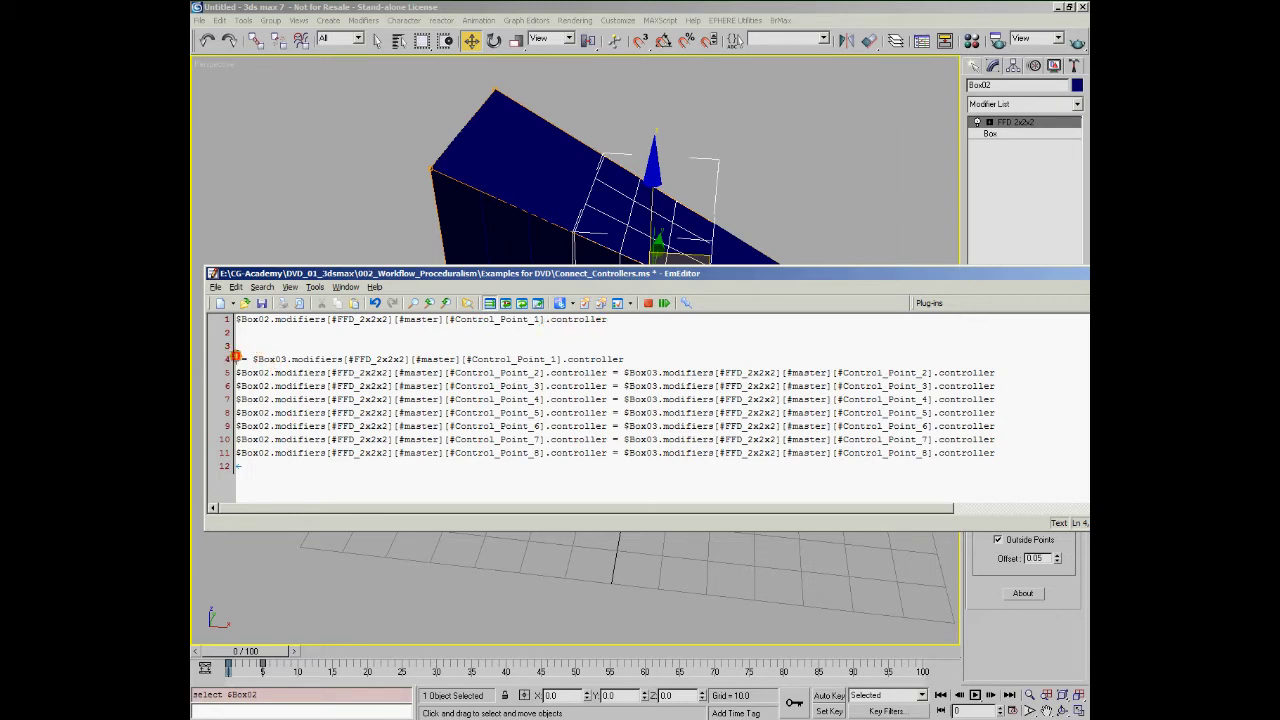
{"action": "key", "text": "BackSpace"}
{"action": "key", "text": "BackSpace"}
{"action": "key", "text": "BackSpace"}
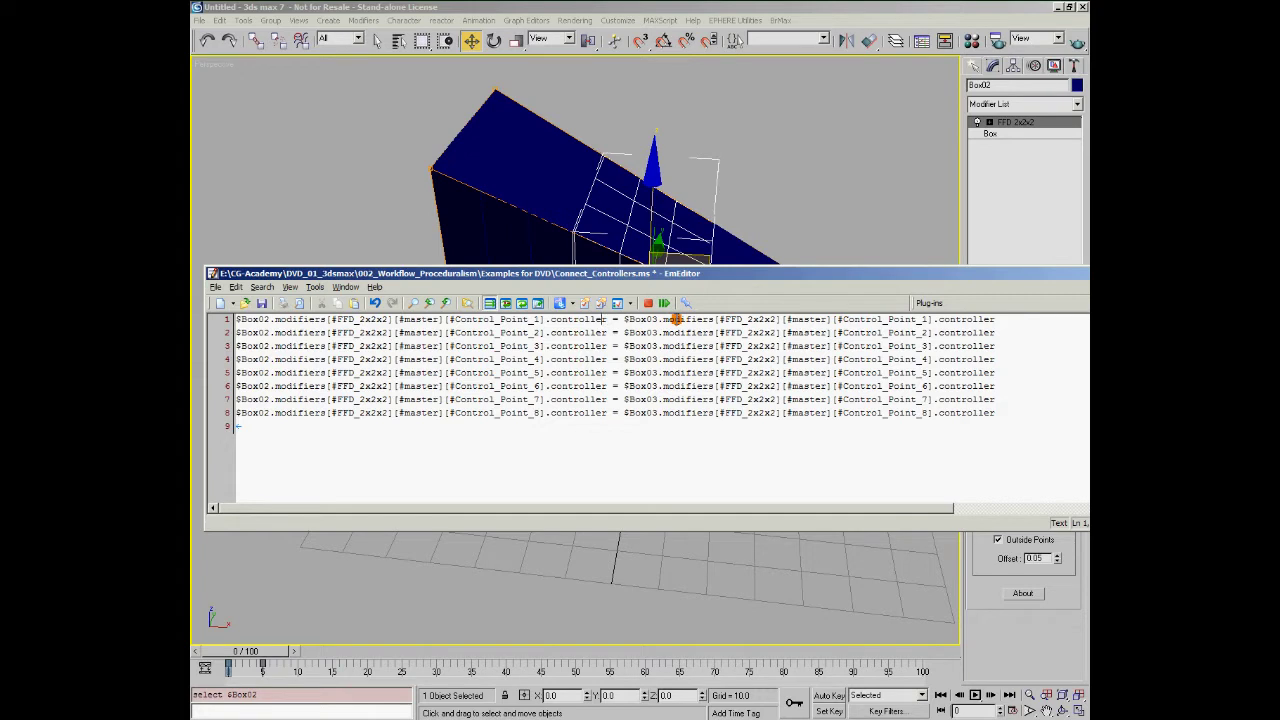
Examine the script lines that assign Box03's FFD control point controllers to Box02.
{"action": "key", "text": "Left"}
{"action": "key", "text": "Left"}
{"action": "key", "text": "Left"}
{"action": "key", "text": "Left"}
{"action": "key", "text": "Left"}
{"action": "key", "text": "Left"}
{"action": "key", "text": "Left"}
{"action": "key", "text": "Left"}
{"action": "key", "text": "Left"}
{"action": "key", "text": "Left"}
{"action": "key", "text": "Left"}
{"action": "key", "text": "Left"}
{"action": "key", "text": "Left"}
{"action": "key", "text": "Down"}
{"action": "key", "text": "Down"}
Put the script editor away and return to the 3ds Max scene to view the connected boxes.
{"action": "left_click_drag", "start_coordinate": [1068, 276], "coordinate": [785, 287]}
{"action": "left_click", "coordinate": [930, 284]}
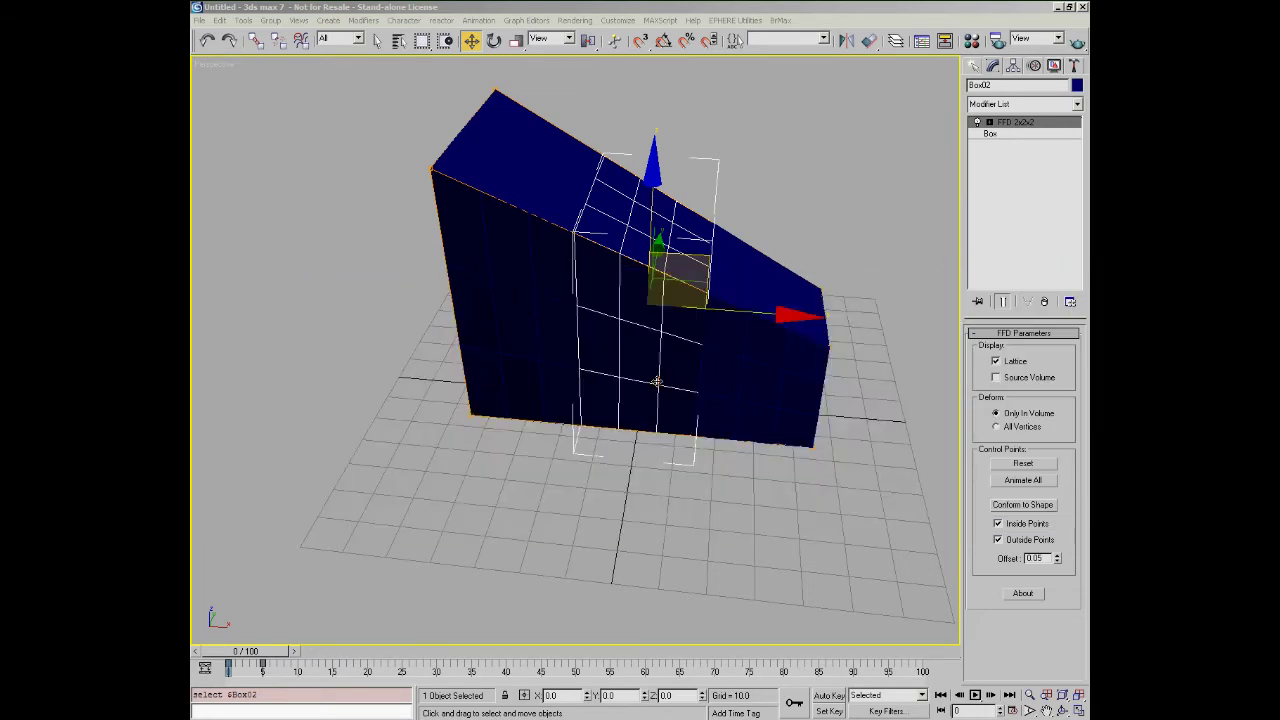
{"action": "middle_click_drag", "start_coordinate": [675, 421], "coordinate": [620, 485], "text": "alt"}
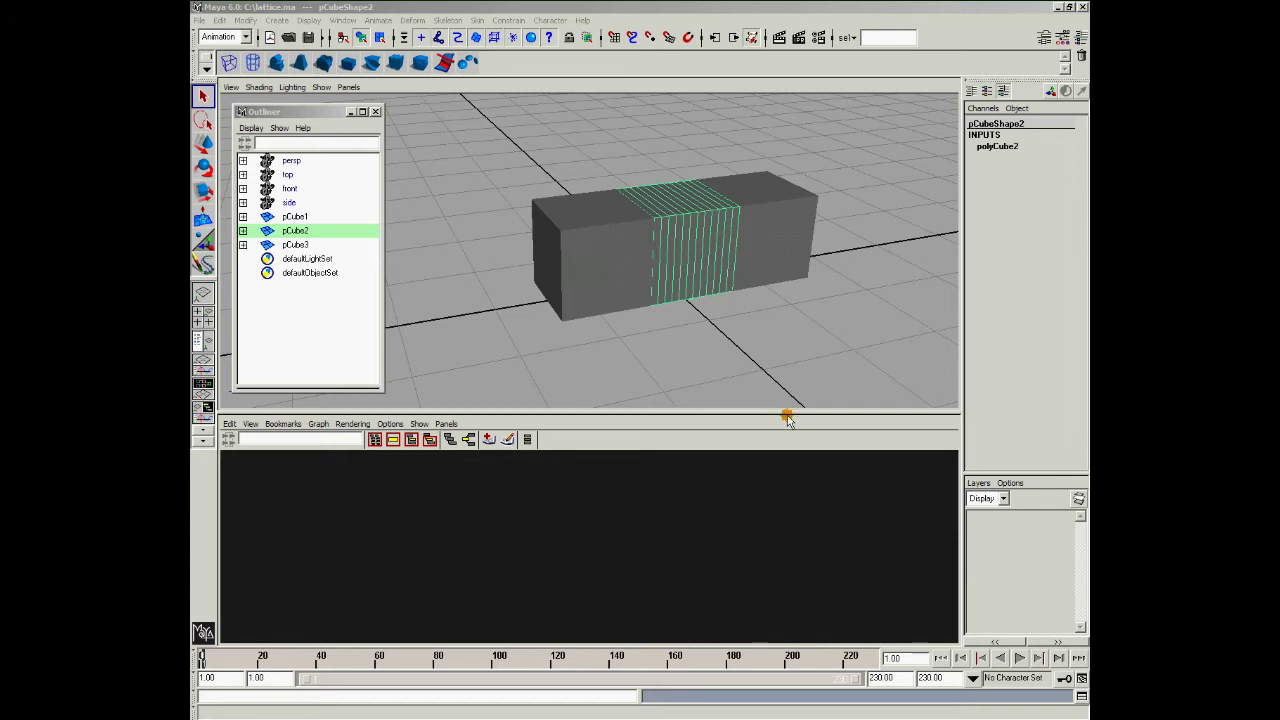
In Maya, select each of the three adjoining cubes in turn to identify them in the scene.
{"action": "left_click", "coordinate": [585, 258]}
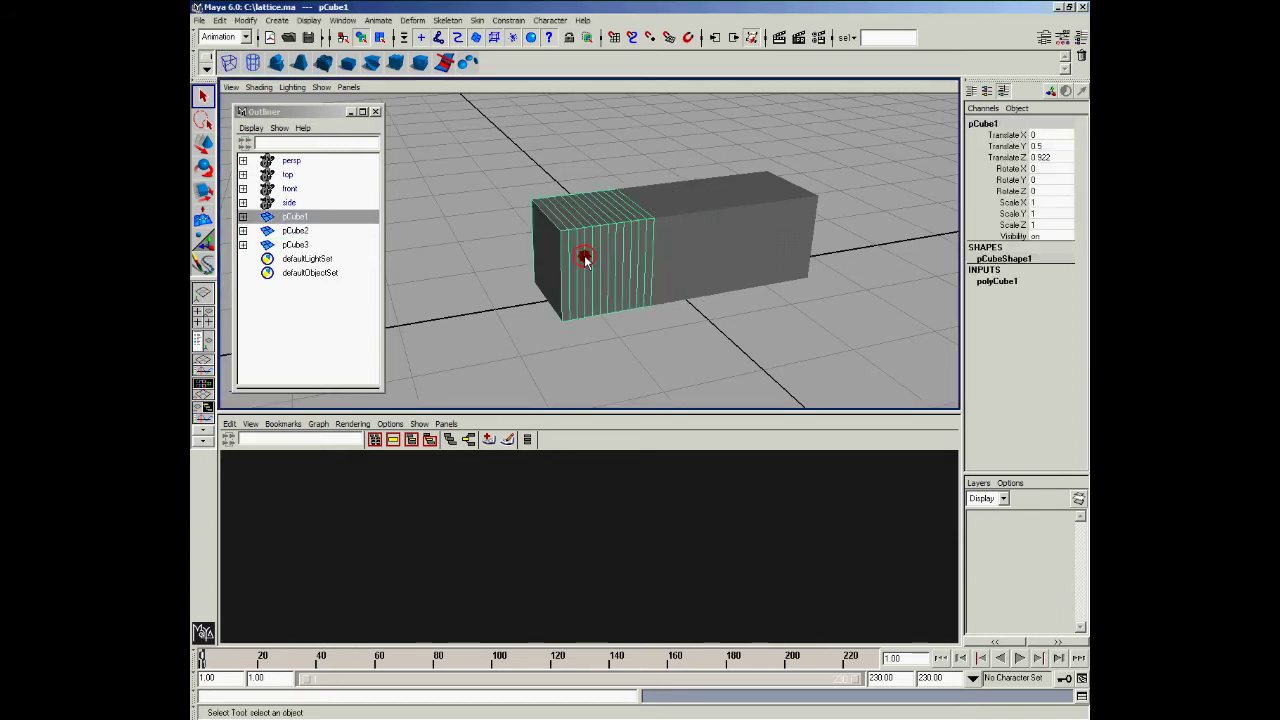
{"action": "left_click", "coordinate": [678, 245]}
{"action": "left_click", "coordinate": [780, 251]}
{"action": "left_click_drag", "start_coordinate": [780, 251], "coordinate": [636, 265], "text": "alt"}
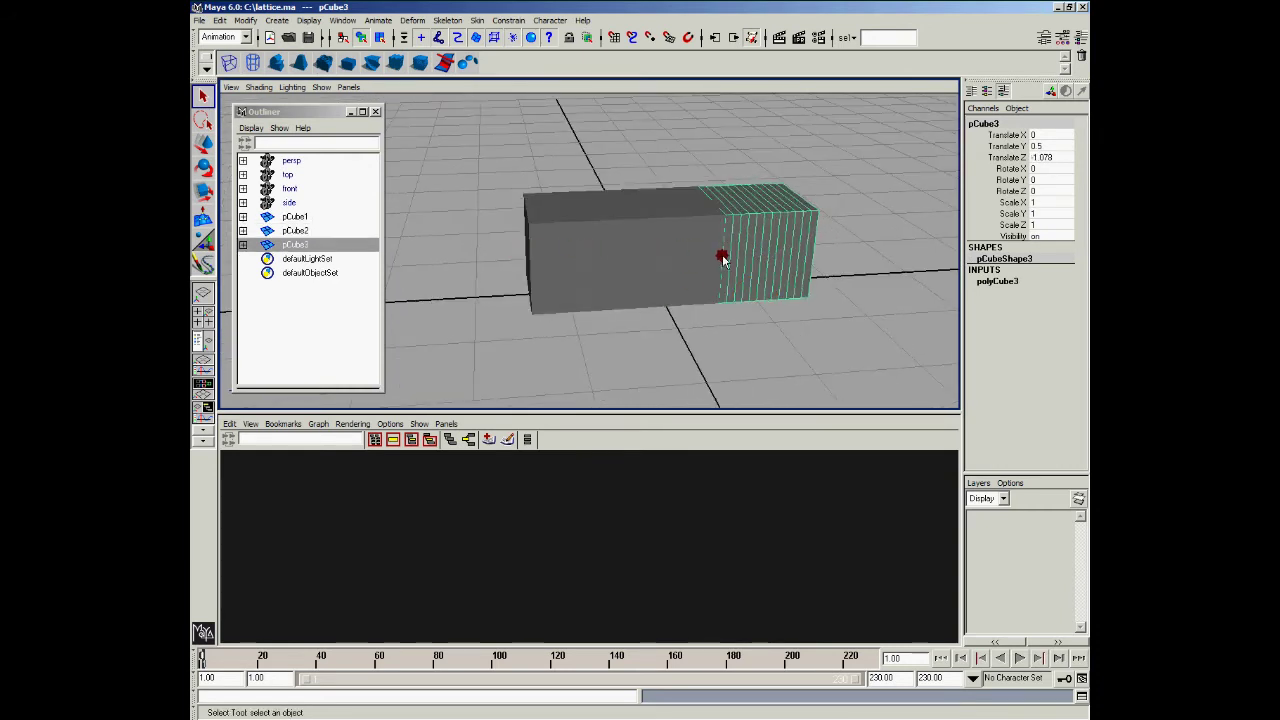
{"action": "left_click", "coordinate": [560, 245]}
{"action": "left_click", "coordinate": [668, 258]}
{"action": "left_click", "coordinate": [749, 251]}
Reposition the Outliner slightly and inspect the defaultLightSet and defaultObjectSet entries.
{"action": "mouse_move", "coordinate": [320, 118]}
{"action": "left_mouse_down"}
{"action": "mouse_move", "coordinate": [574, 123]}
{"action": "mouse_move", "coordinate": [342, 118]}
{"action": "left_mouse_up"}
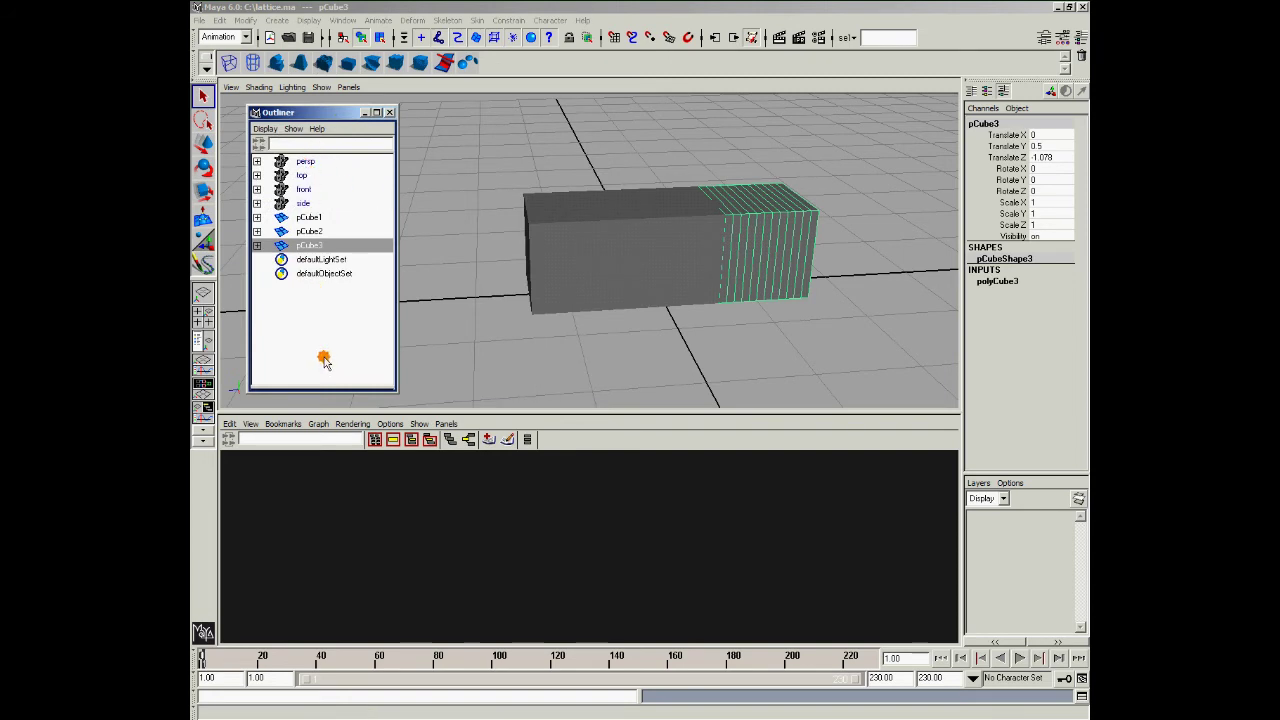
{"action": "left_click", "coordinate": [320, 260]}
{"action": "left_click", "coordinate": [314, 275]}
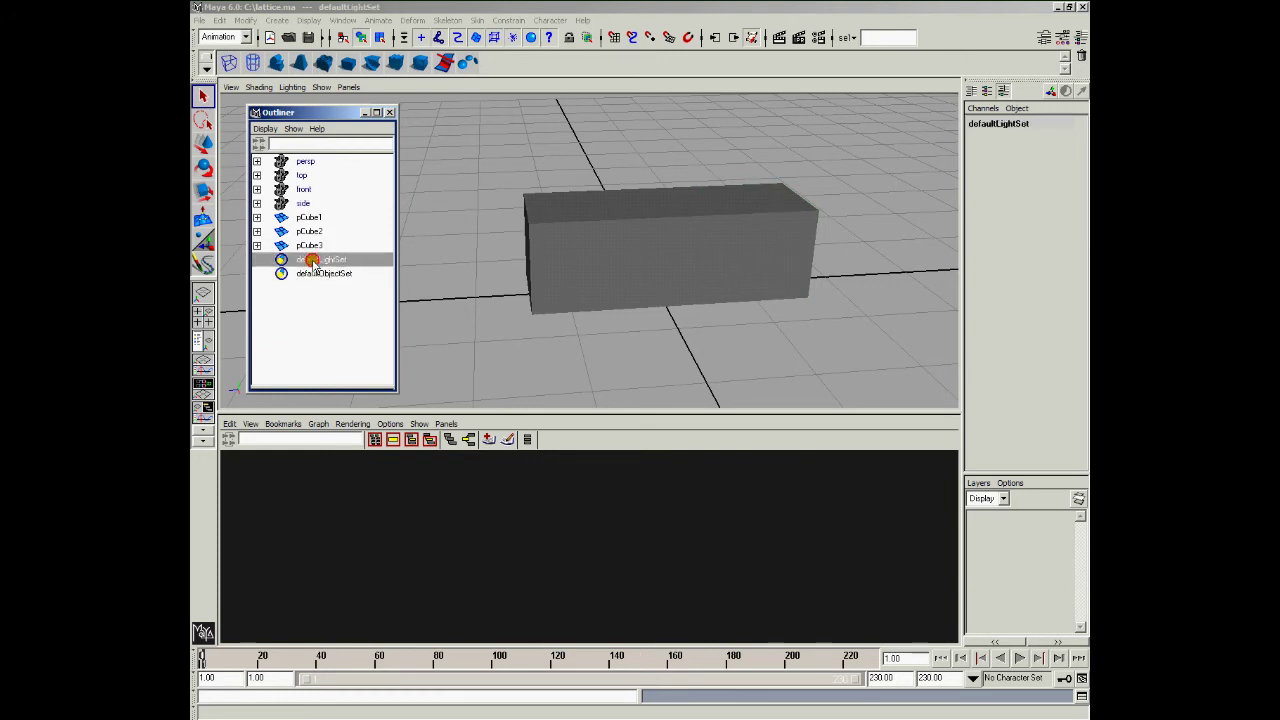
{"action": "left_click", "coordinate": [313, 275]}
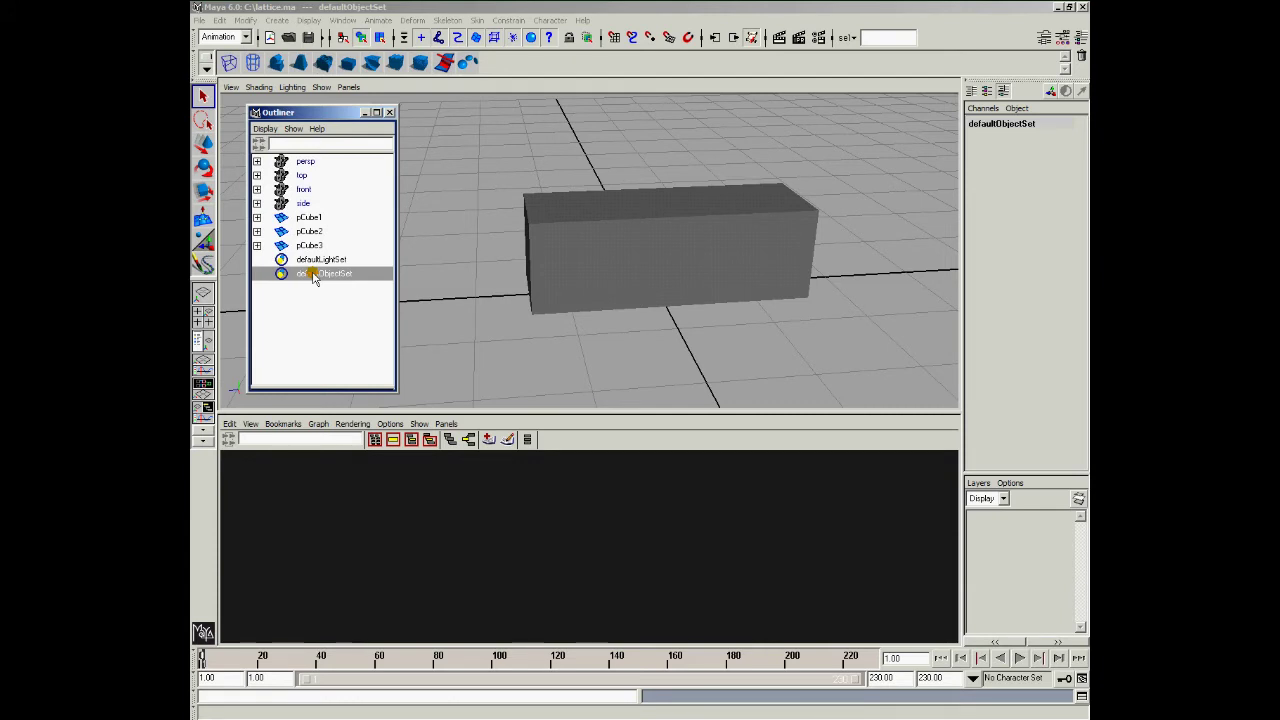
Expand pCube1 in the Outliner and compare its transform node with its pCubeShape1 shape node.
{"action": "left_click", "coordinate": [309, 219]}
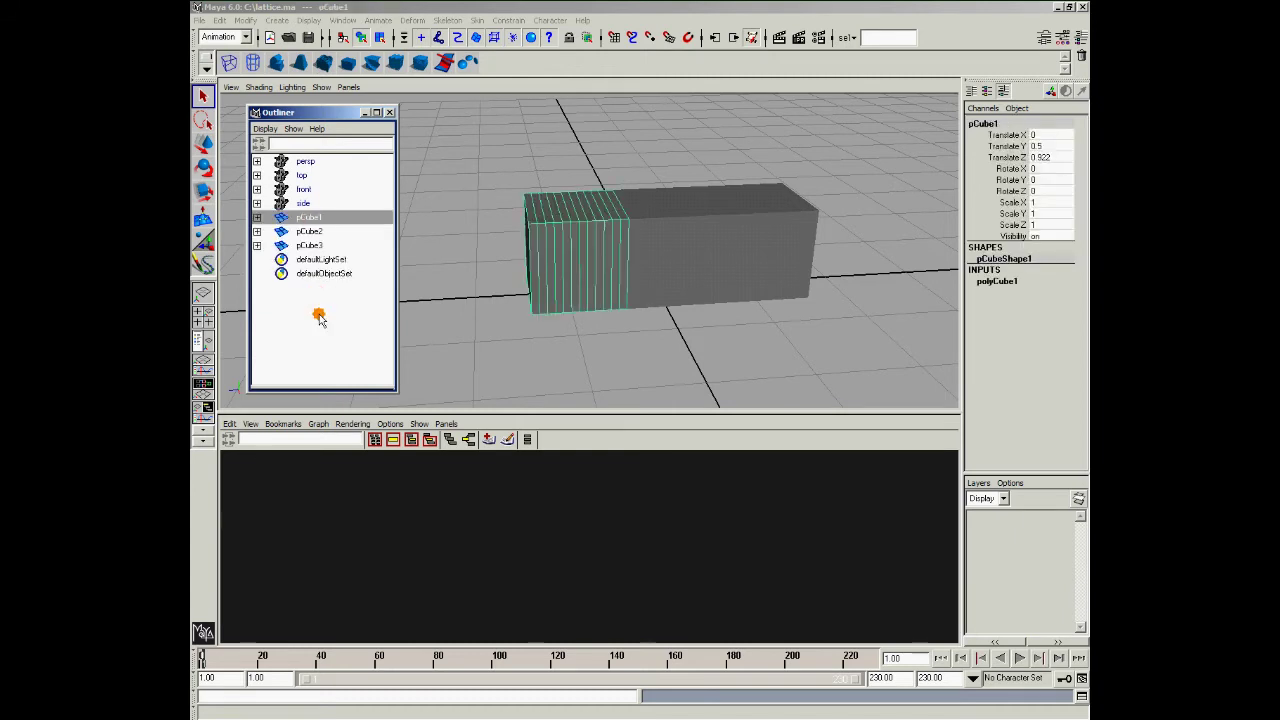
{"action": "left_click", "coordinate": [257, 218]}
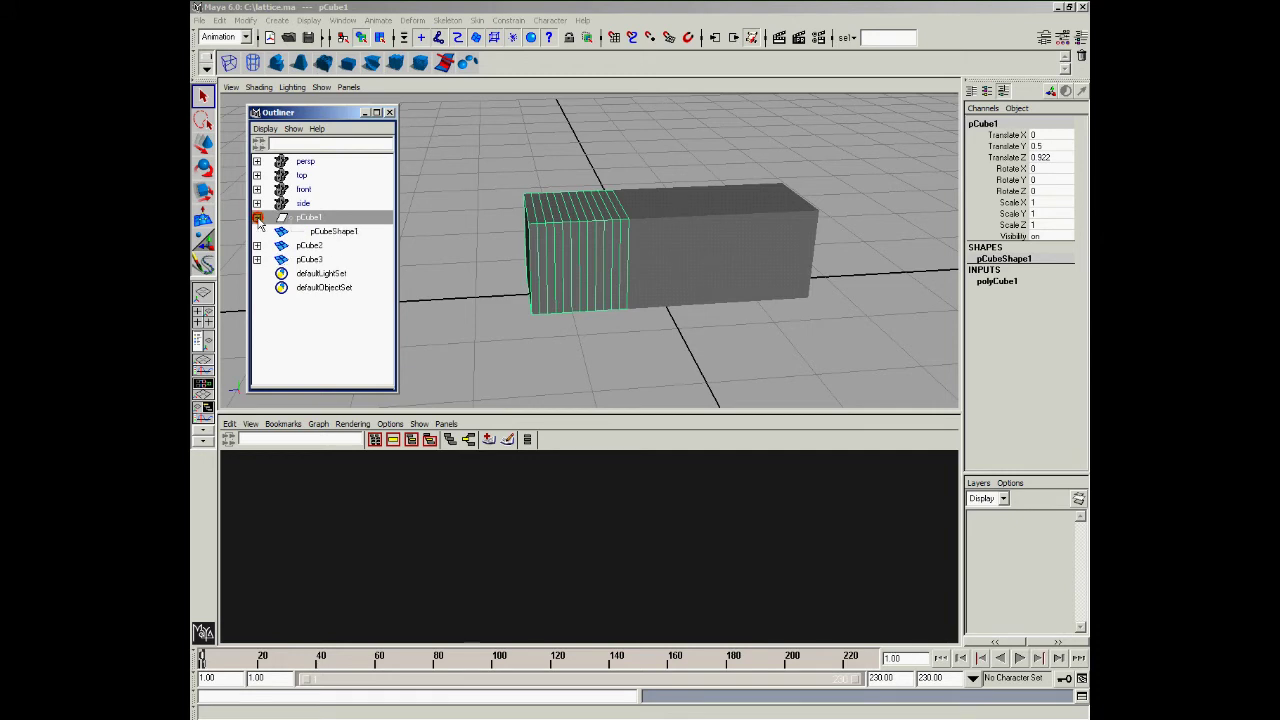
{"action": "left_click", "coordinate": [322, 232]}
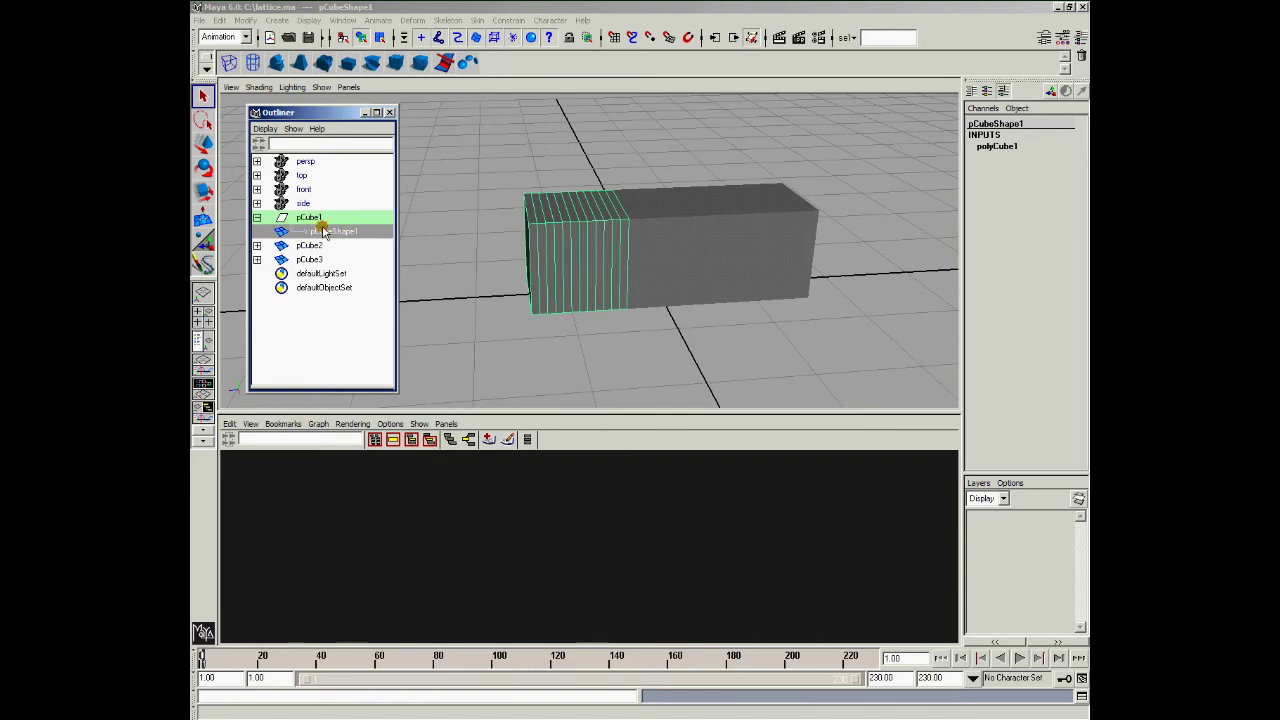
{"action": "left_click", "coordinate": [316, 216]}
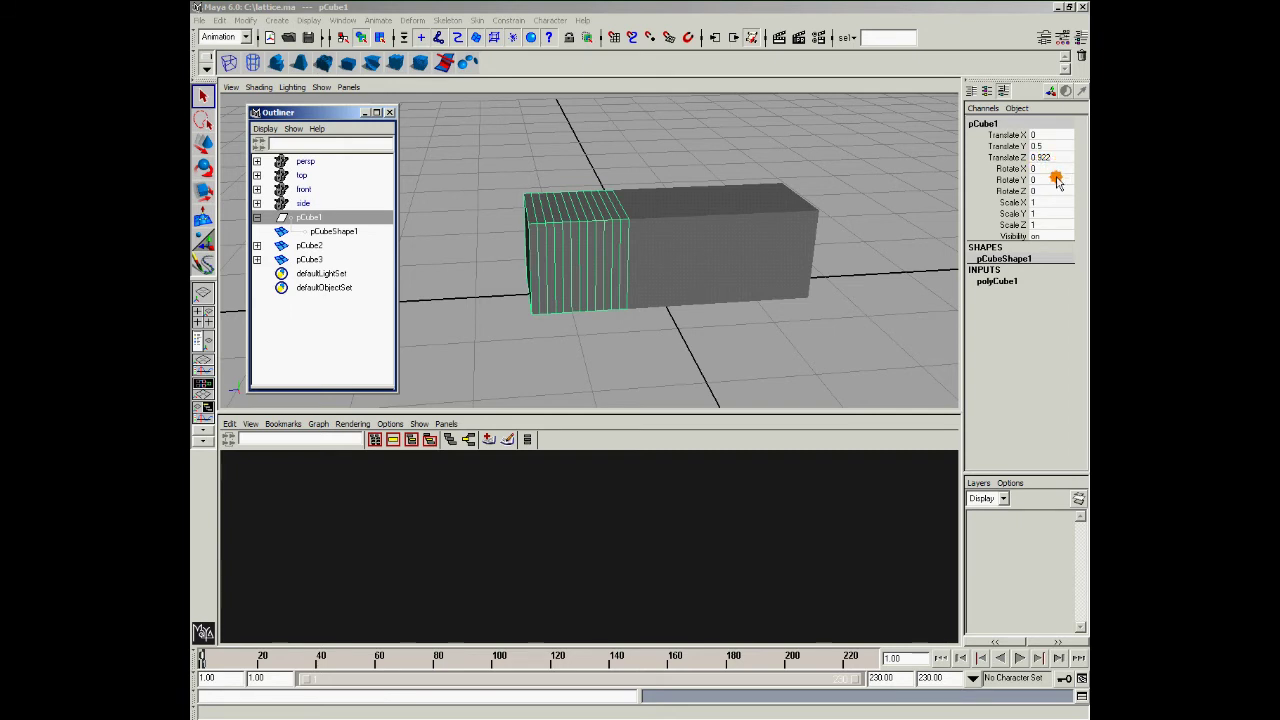
Open the Attribute Editor for pCubeShape1 and shrink and reposition it so the selected cube stays in view.
{"action": "left_click", "coordinate": [331, 232]}
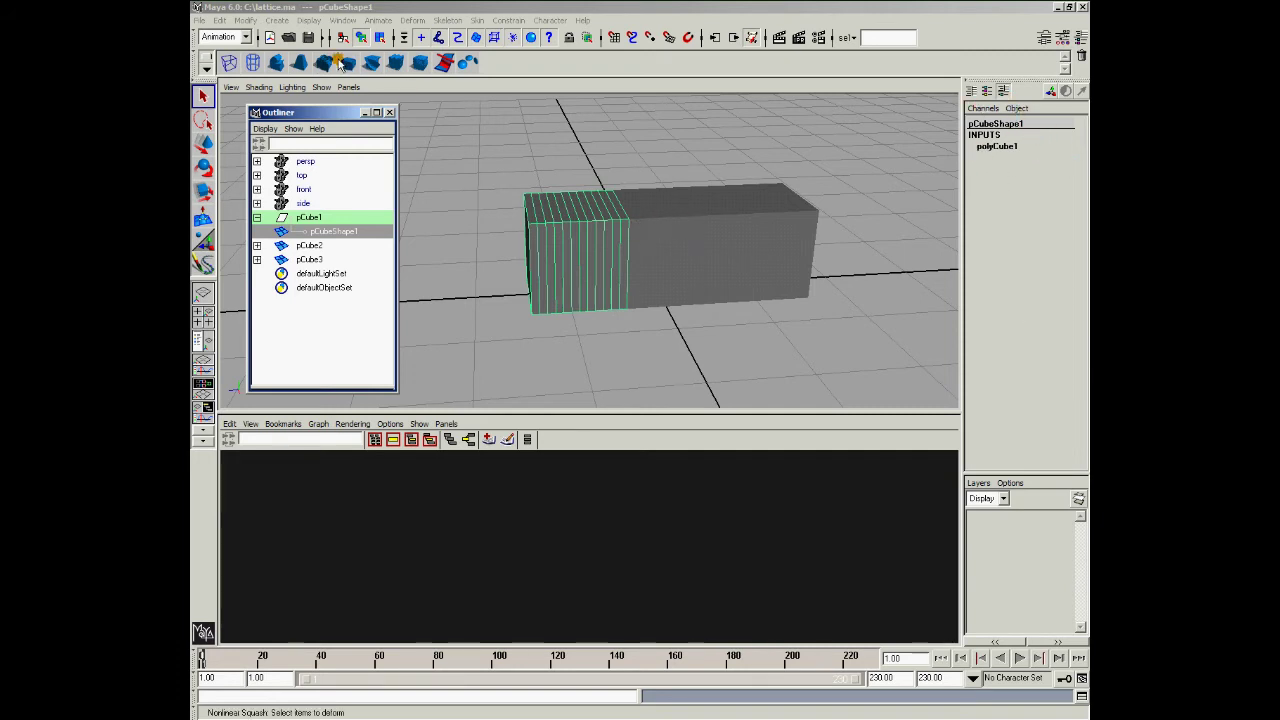
{"action": "left_click", "coordinate": [343, 20]}
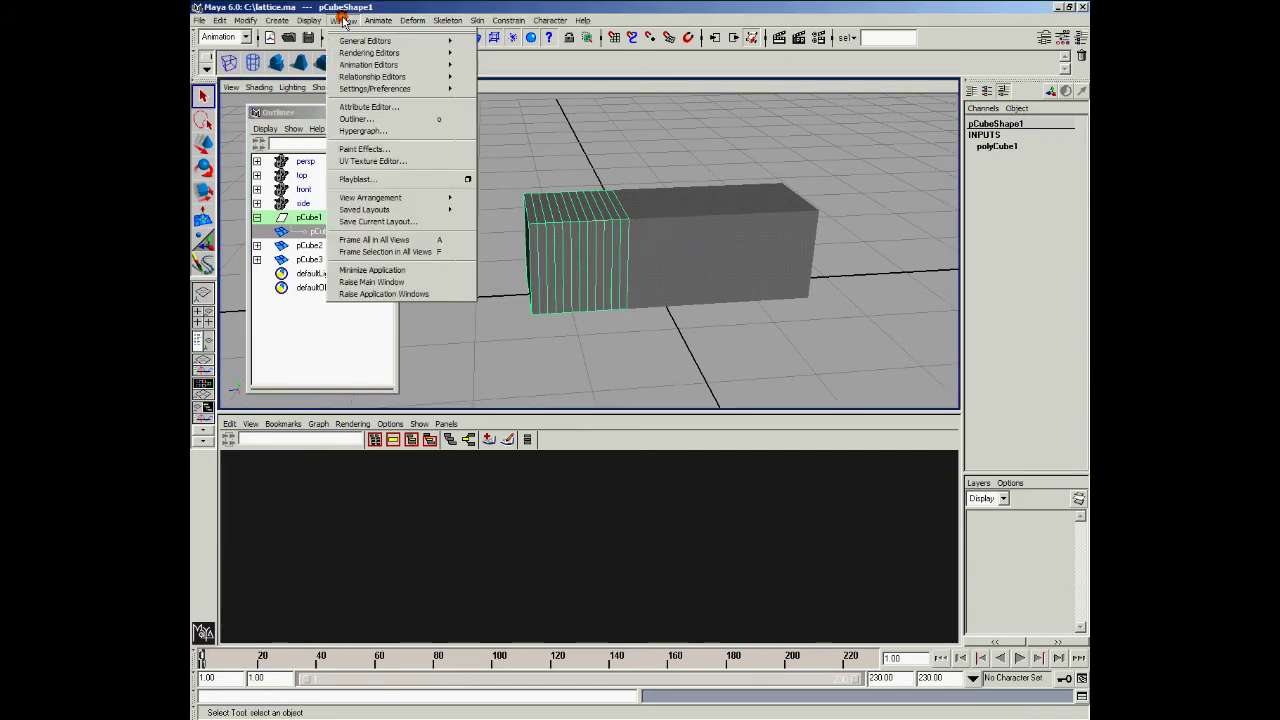
{"action": "left_click", "coordinate": [365, 107]}
{"action": "left_click_drag", "start_coordinate": [387, 22], "coordinate": [638, 18]}
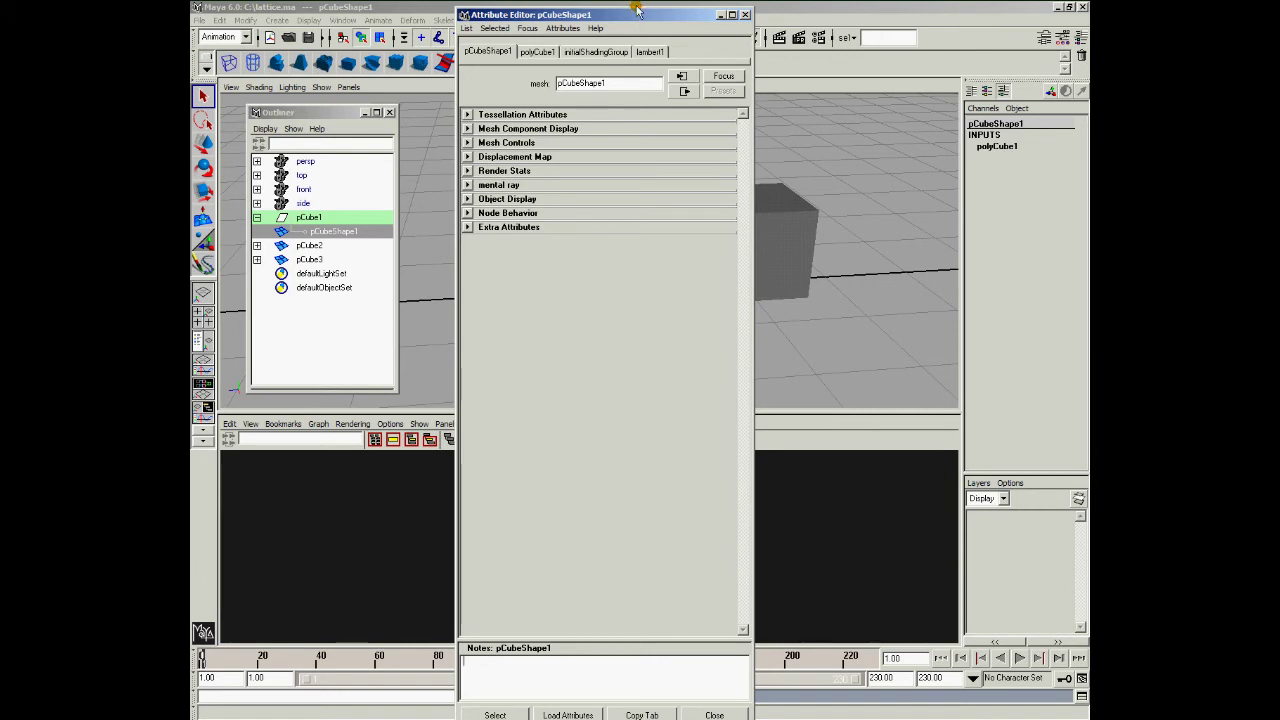
{"action": "left_click_drag", "start_coordinate": [635, 269], "coordinate": [800, 163]}
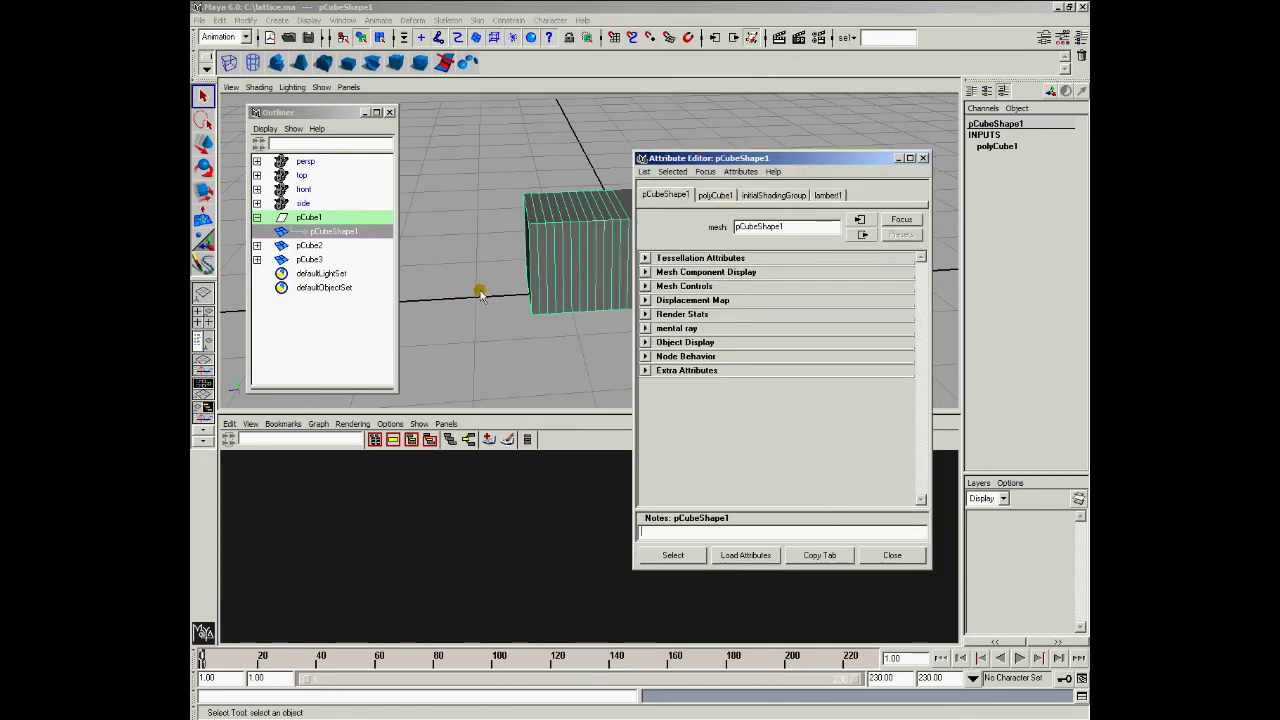
Compare the Attribute Editor contents of the pCube1 transform with those of its pCubeShape1 shape node.
{"action": "left_click", "coordinate": [313, 219]}
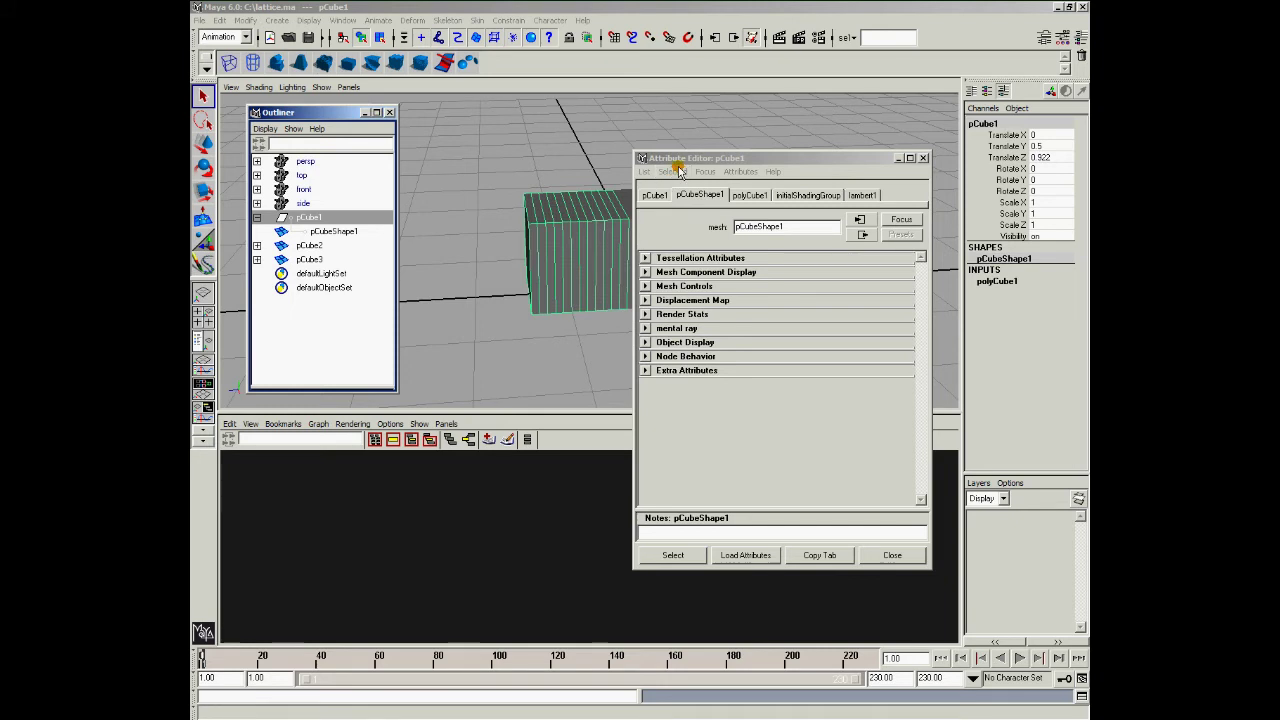
{"action": "left_click", "coordinate": [333, 231]}
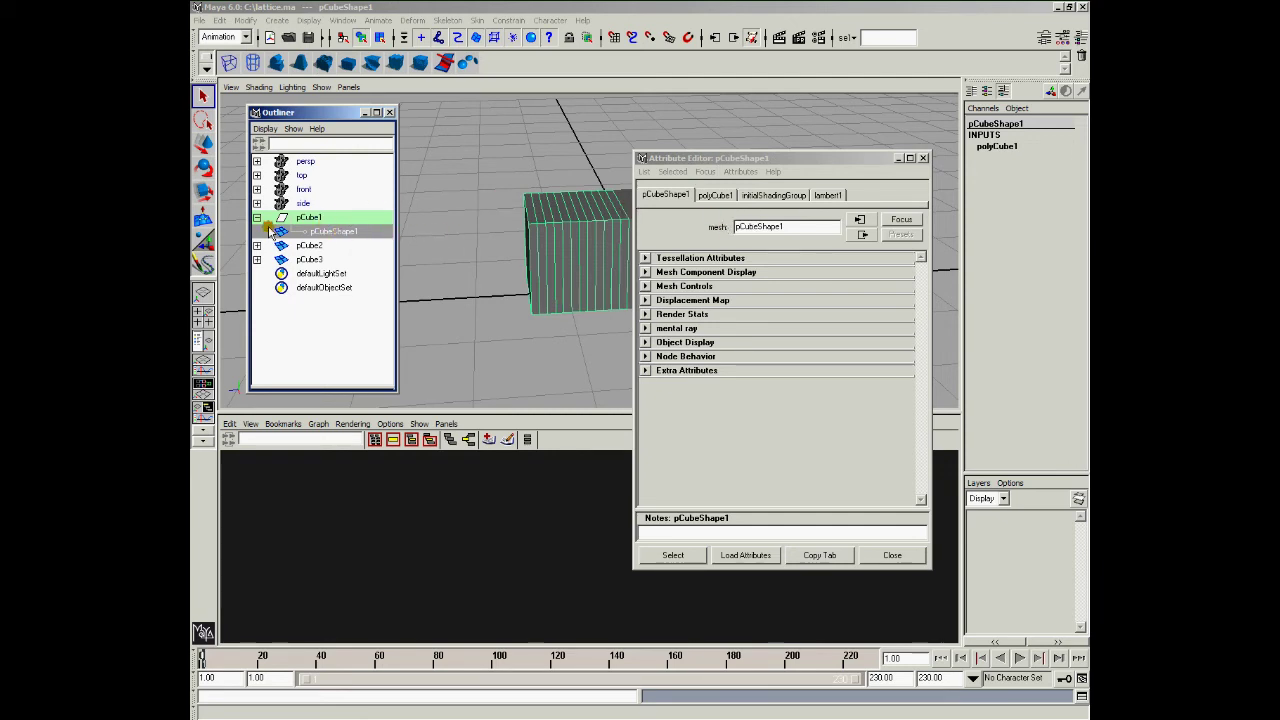
{"action": "left_click", "coordinate": [316, 217]}
{"action": "left_click", "coordinate": [324, 231]}
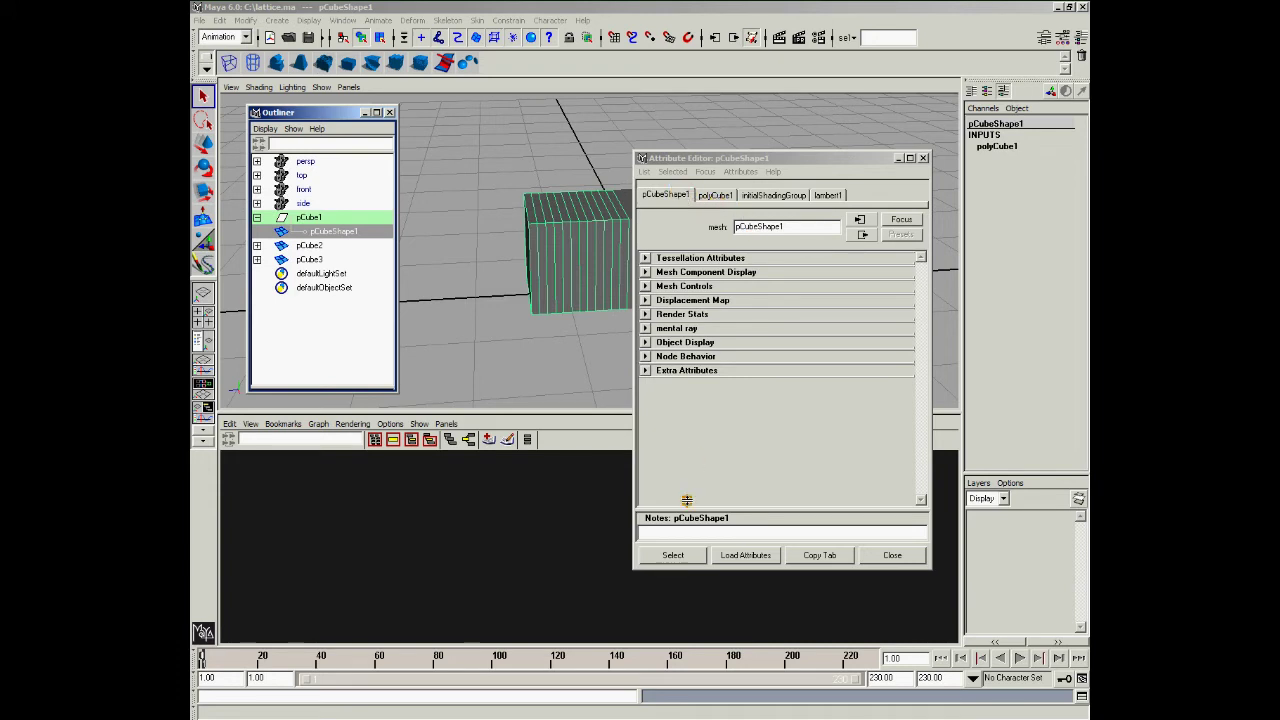
{"action": "left_click", "coordinate": [673, 555]}
Inspect the Tessellation Attributes, Mesh Component Display, Mesh Controls and Displacement Map sections of pCubeShape1, and close the Attribute Editor.
{"action": "left_click", "coordinate": [646, 258]}
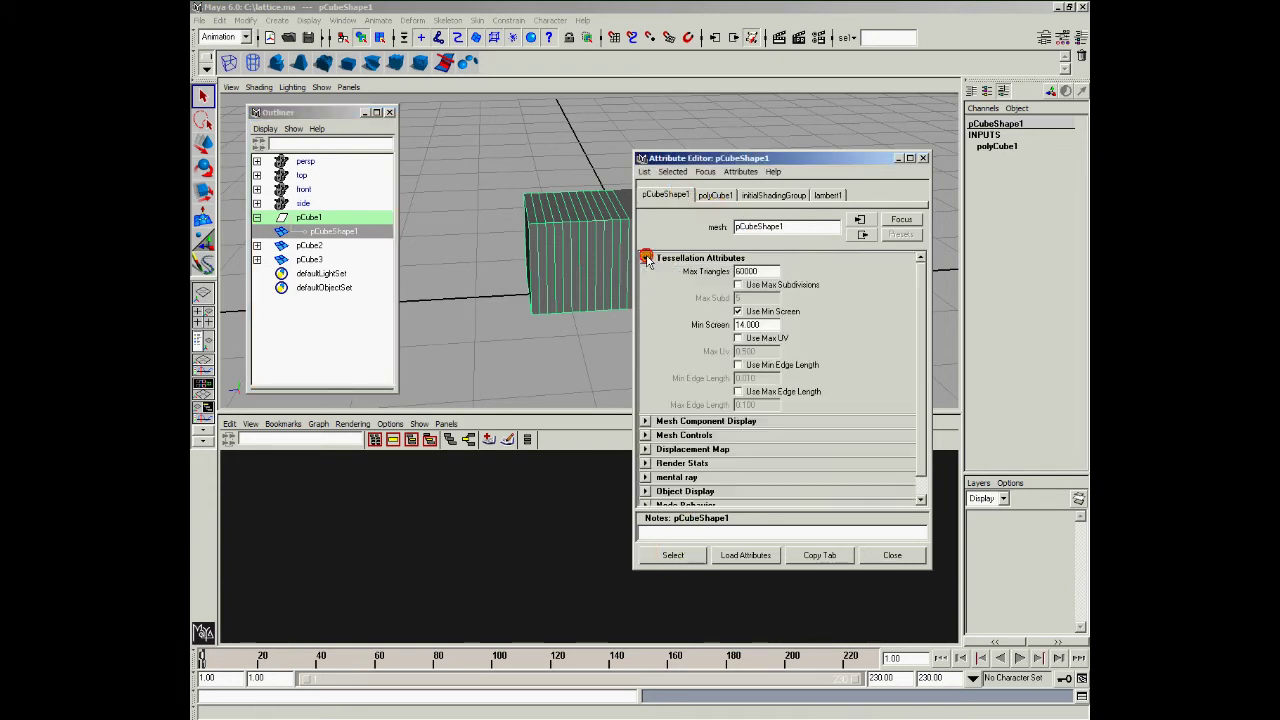
{"action": "left_click", "coordinate": [646, 258]}
{"action": "left_click", "coordinate": [645, 272]}
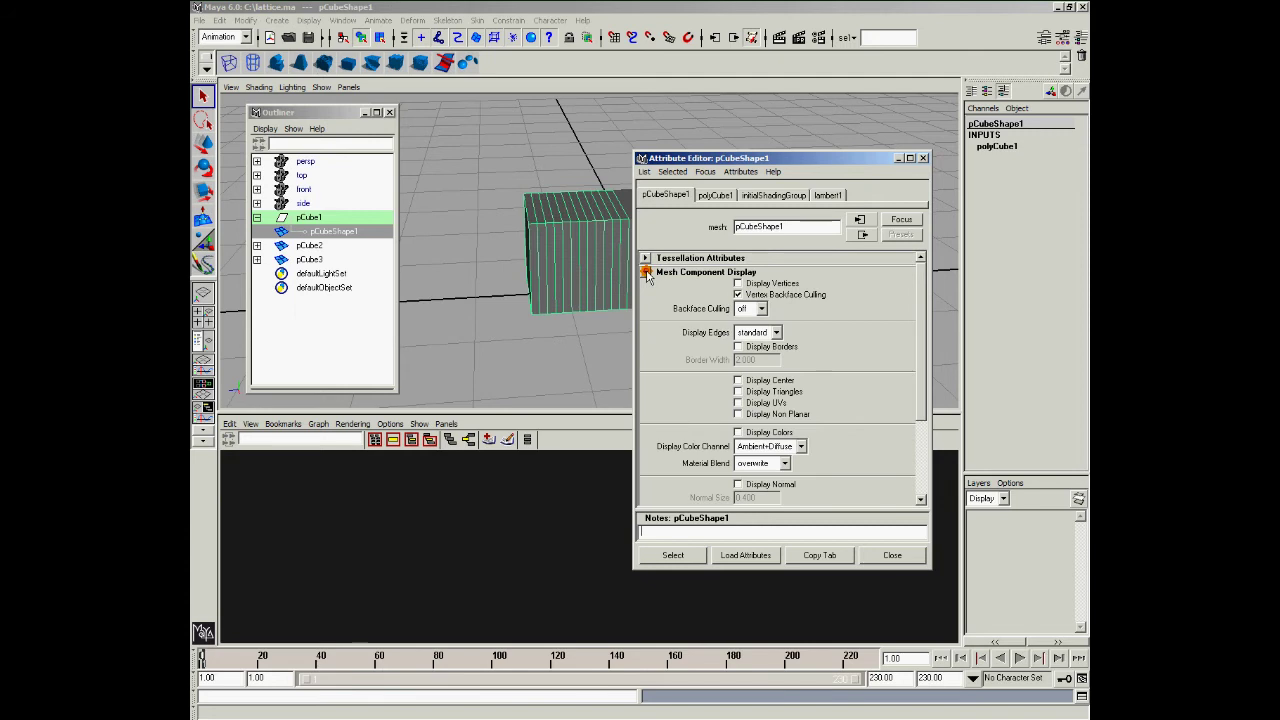
{"action": "left_click", "coordinate": [645, 272]}
{"action": "left_click", "coordinate": [645, 286]}
{"action": "left_click", "coordinate": [645, 286]}
{"action": "left_click", "coordinate": [645, 300]}
{"action": "left_click", "coordinate": [645, 300]}
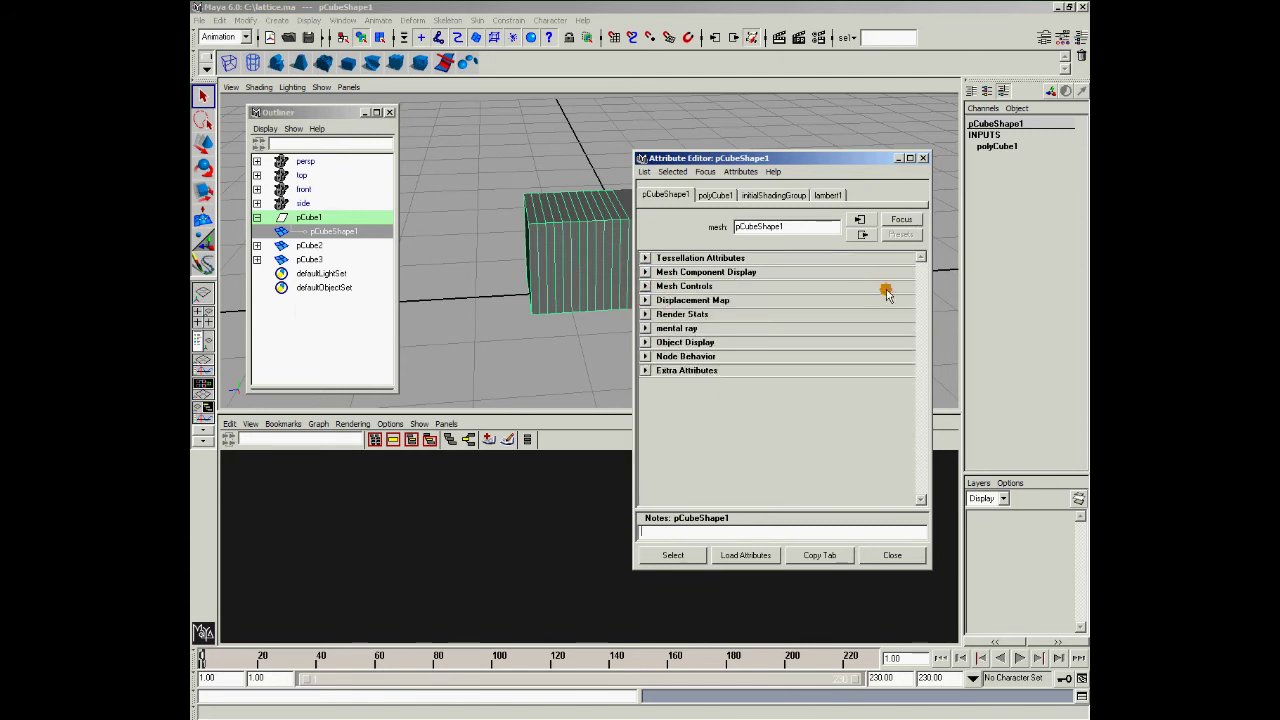
{"action": "left_click", "coordinate": [922, 158]}
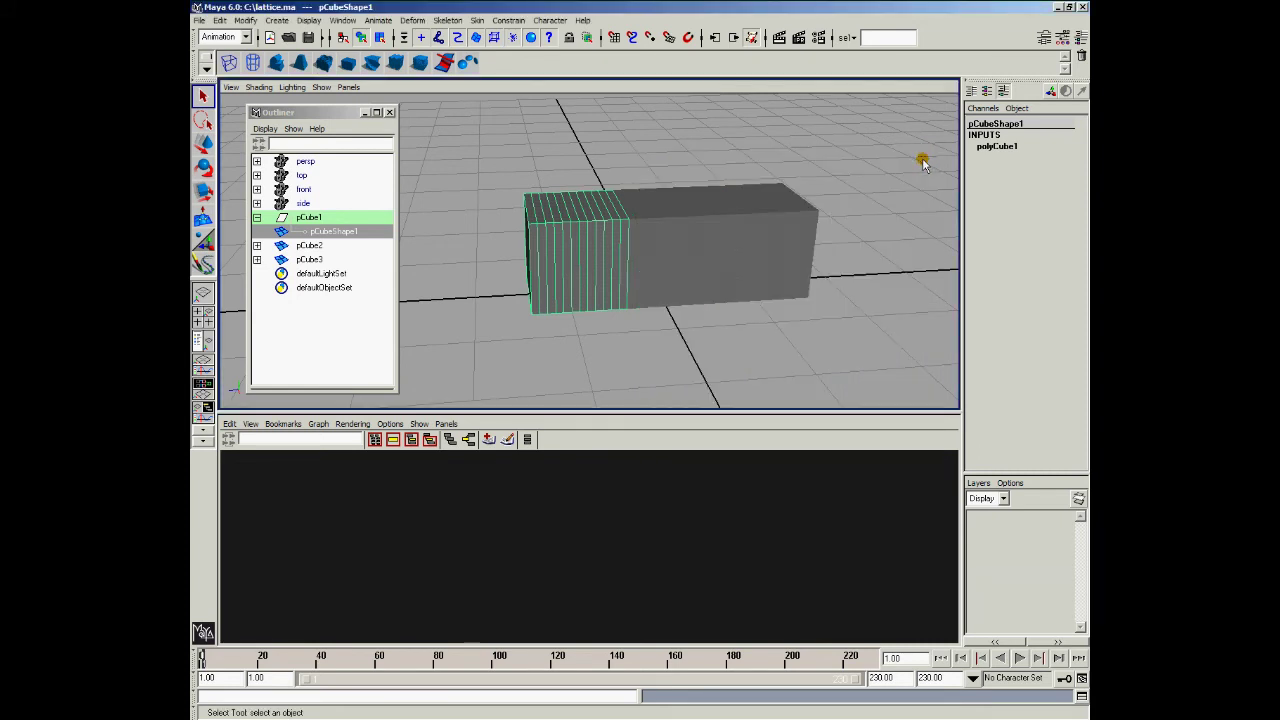
Collapse pCube1 in the Outliner and create one lattice deformer around the two outer cubes, pCube1 and pCube3.
{"action": "left_click", "coordinate": [257, 217]}
{"action": "left_click", "coordinate": [573, 318]}
{"action": "left_click_drag", "start_coordinate": [571, 314], "coordinate": [627, 341], "text": "alt"}
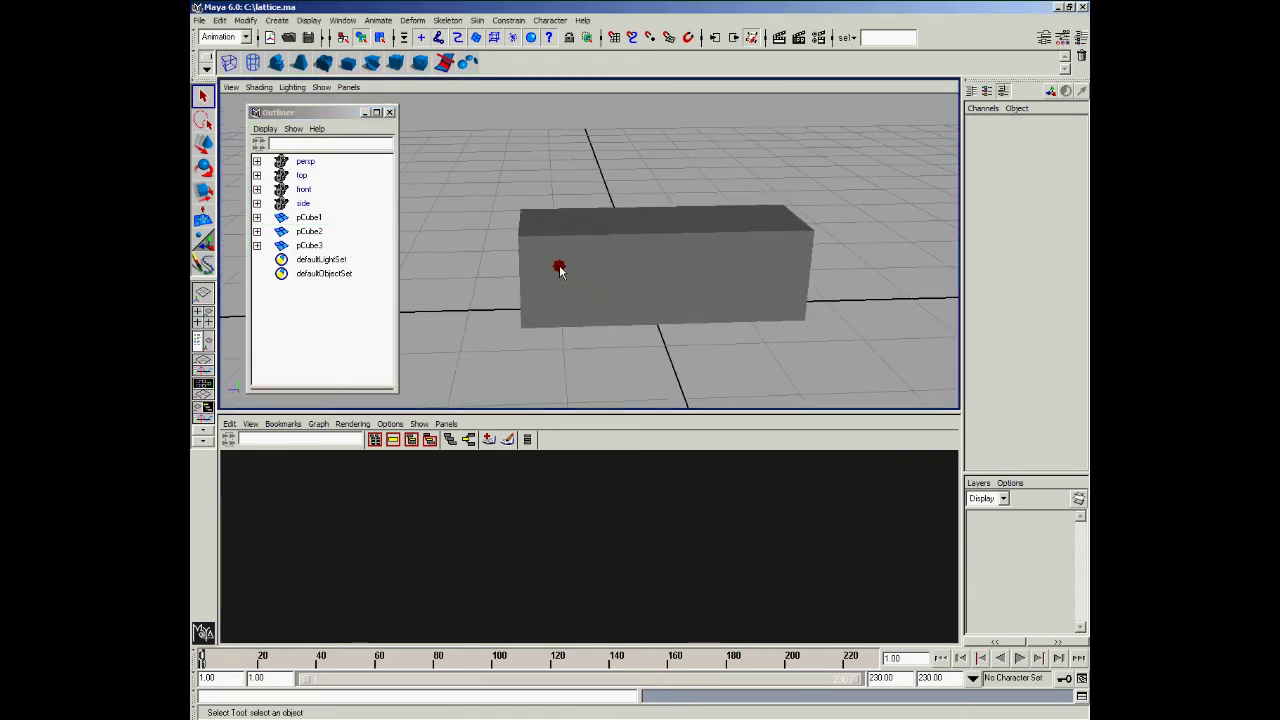
{"action": "left_click", "coordinate": [561, 271]}
{"action": "left_click", "coordinate": [766, 243], "text": "shift"}
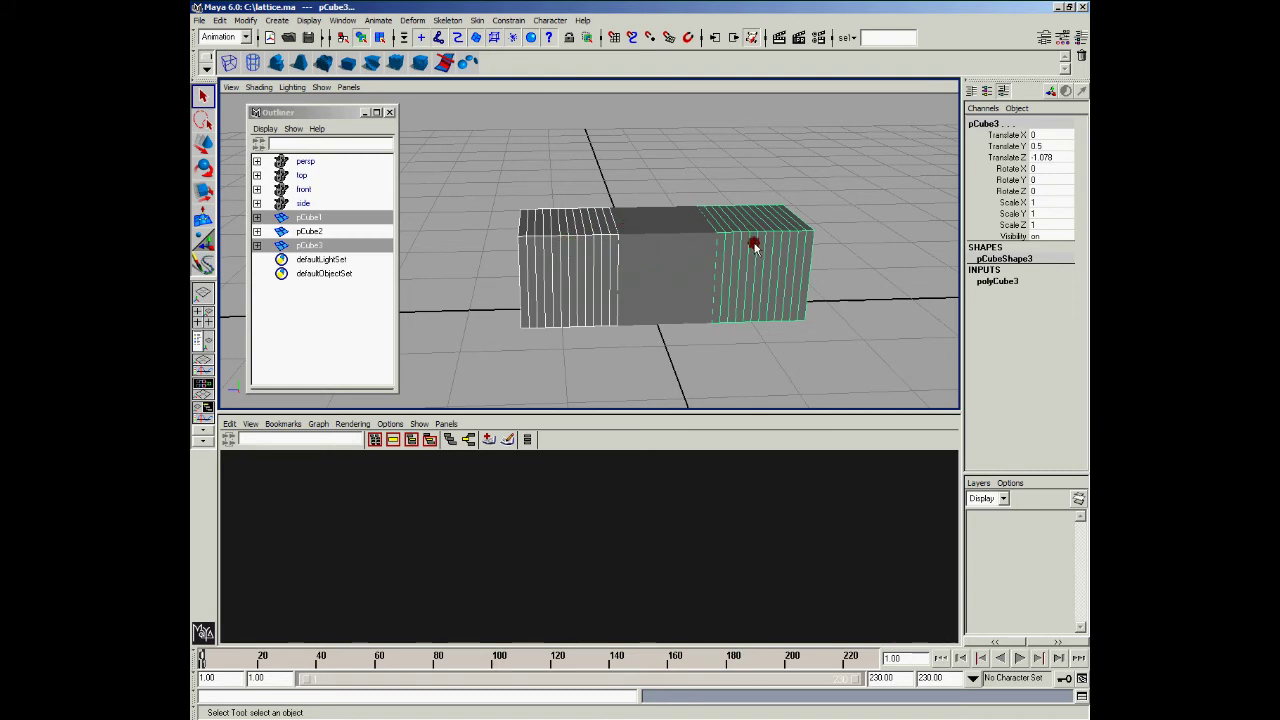
{"action": "left_click", "coordinate": [229, 62]}
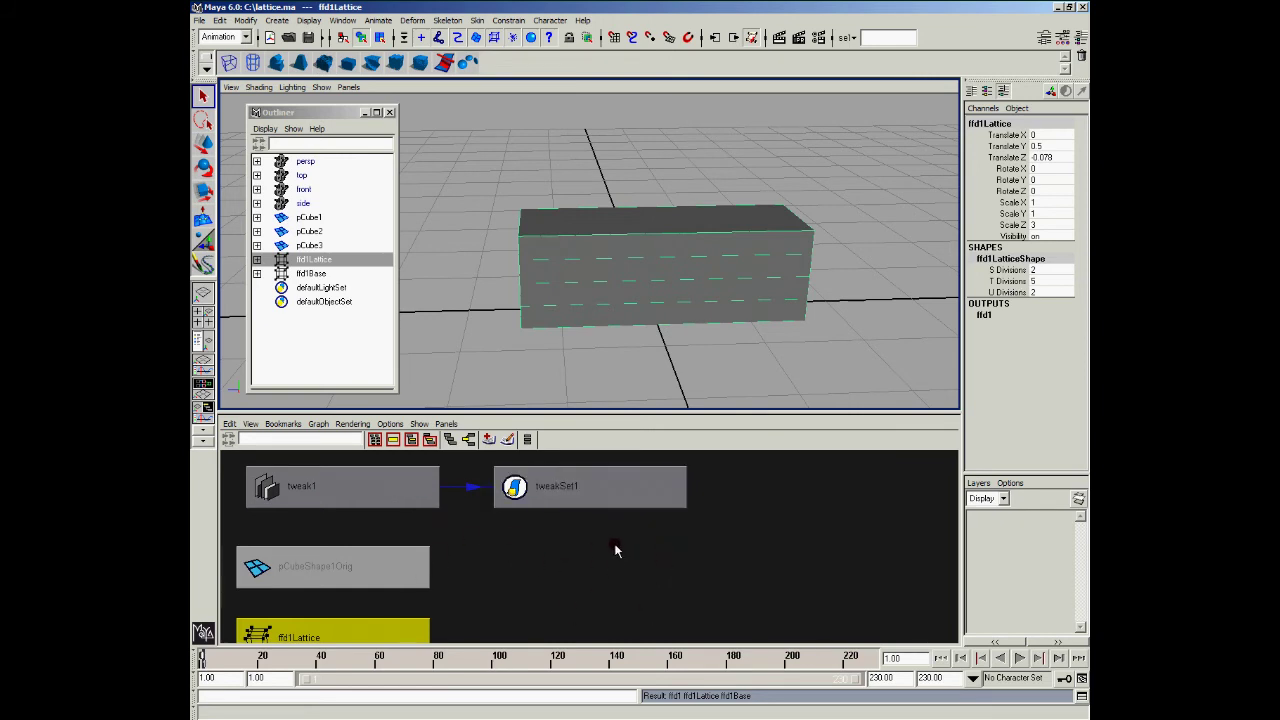
Inspect the ffd1Lattice and ffd1Base nodes by selecting each in the Outliner and viewing it around the cubes.
{"action": "right_click_drag", "start_coordinate": [640, 549], "coordinate": [571, 582], "text": "alt"}
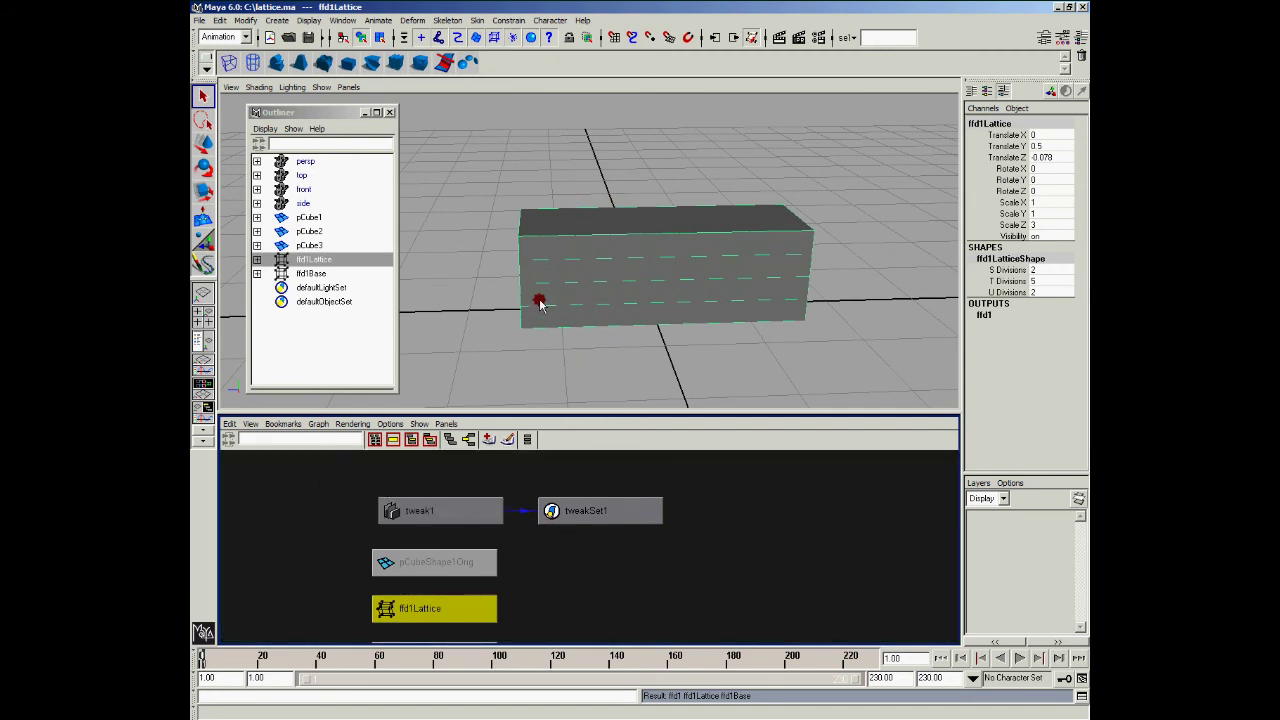
{"action": "left_click", "coordinate": [304, 274]}
{"action": "left_click", "coordinate": [310, 260]}
{"action": "left_click", "coordinate": [312, 273]}
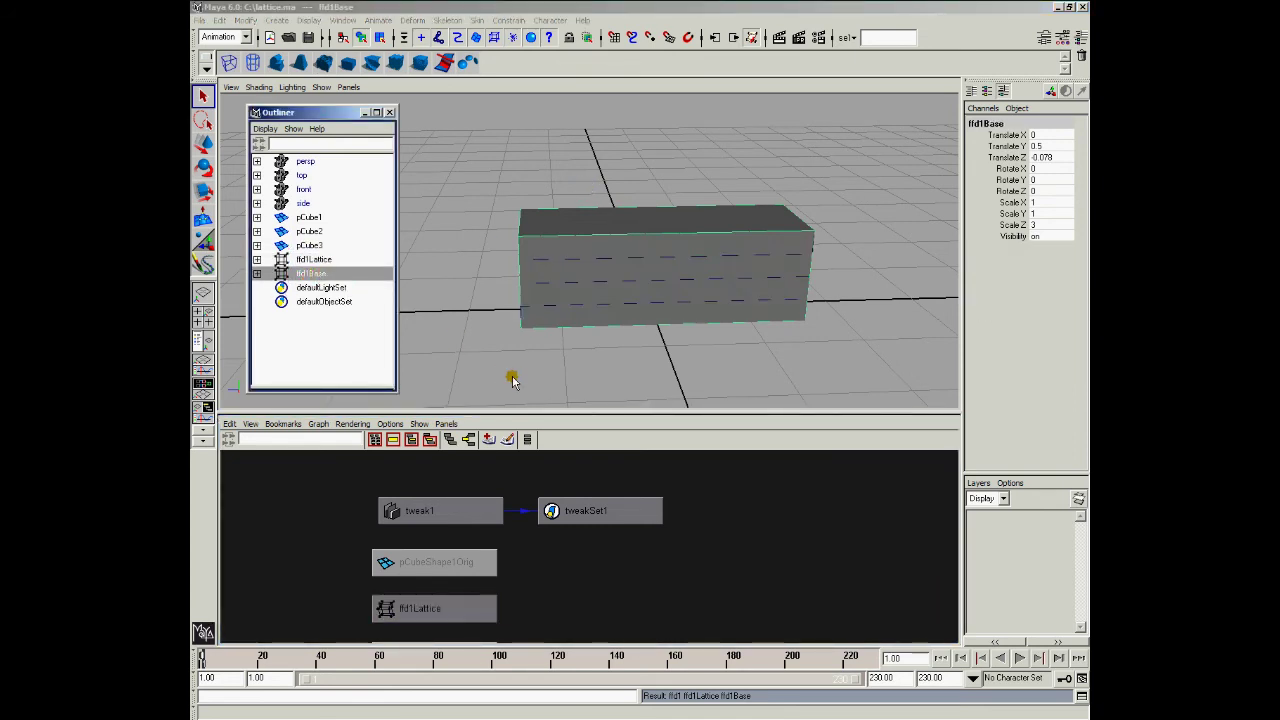
{"action": "left_click_drag", "start_coordinate": [560, 346], "coordinate": [691, 266], "text": "alt"}
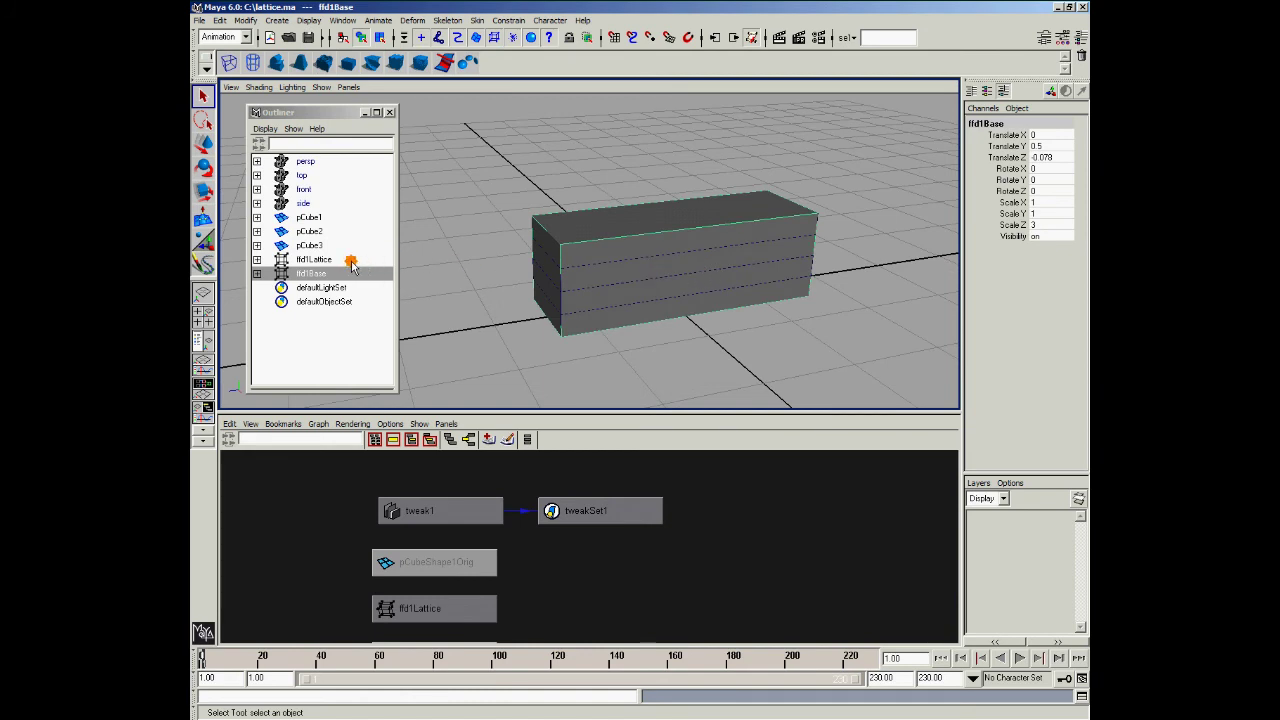
Set the divisions of ffd1Lattice to 3 in S, 2 in T and 11 in U.
{"action": "left_click", "coordinate": [318, 260]}
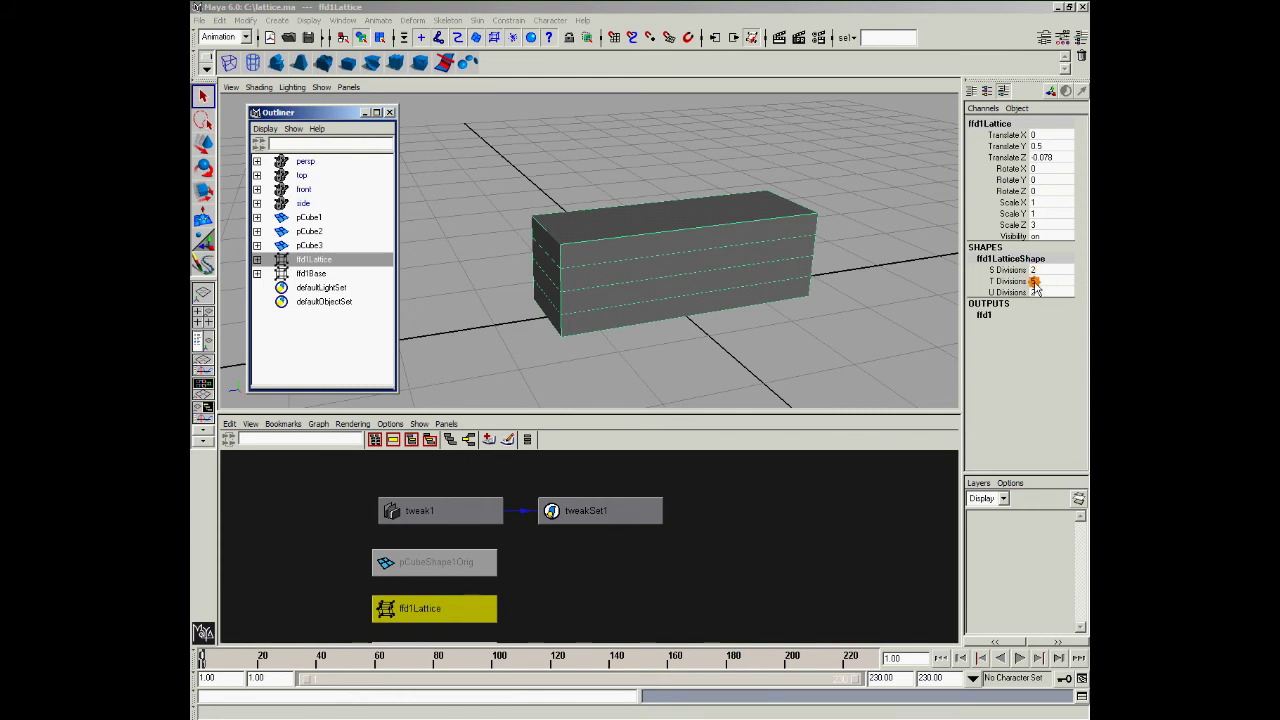
{"action": "left_click", "coordinate": [1003, 283]}
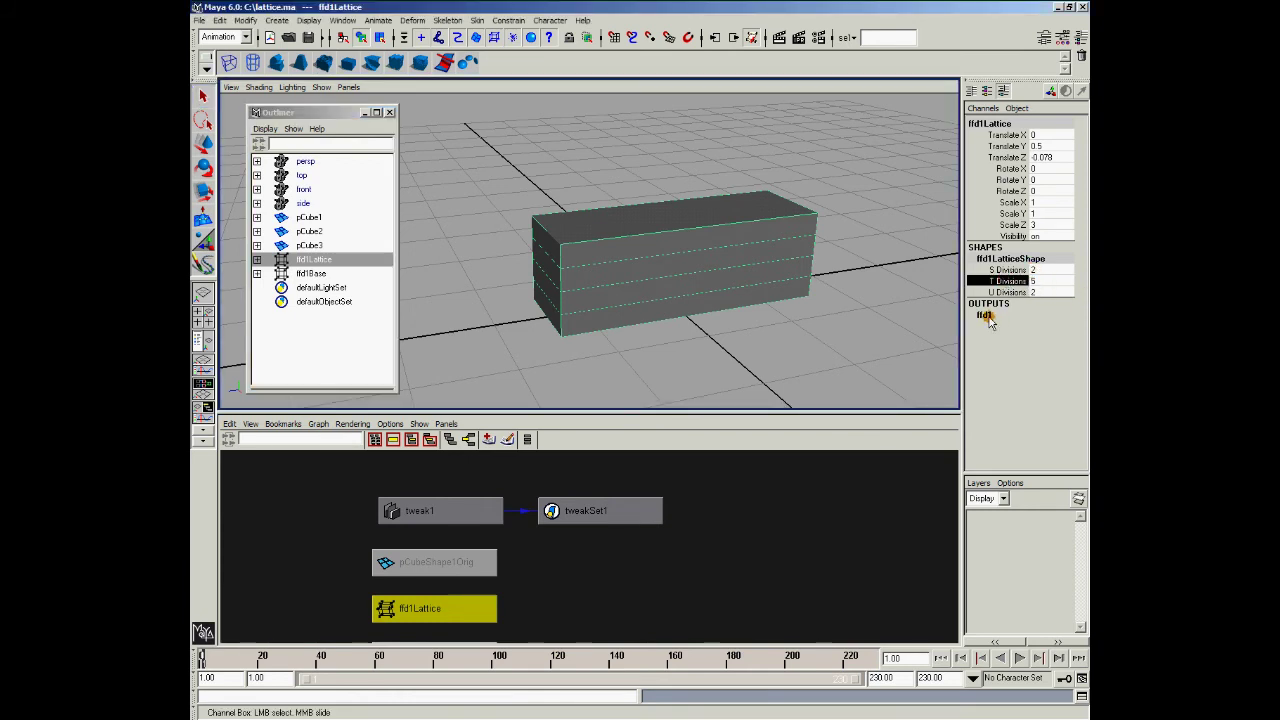
{"action": "middle_click_drag", "start_coordinate": [822, 176], "coordinate": [733, 175]}
{"action": "left_click", "coordinate": [1010, 292]}
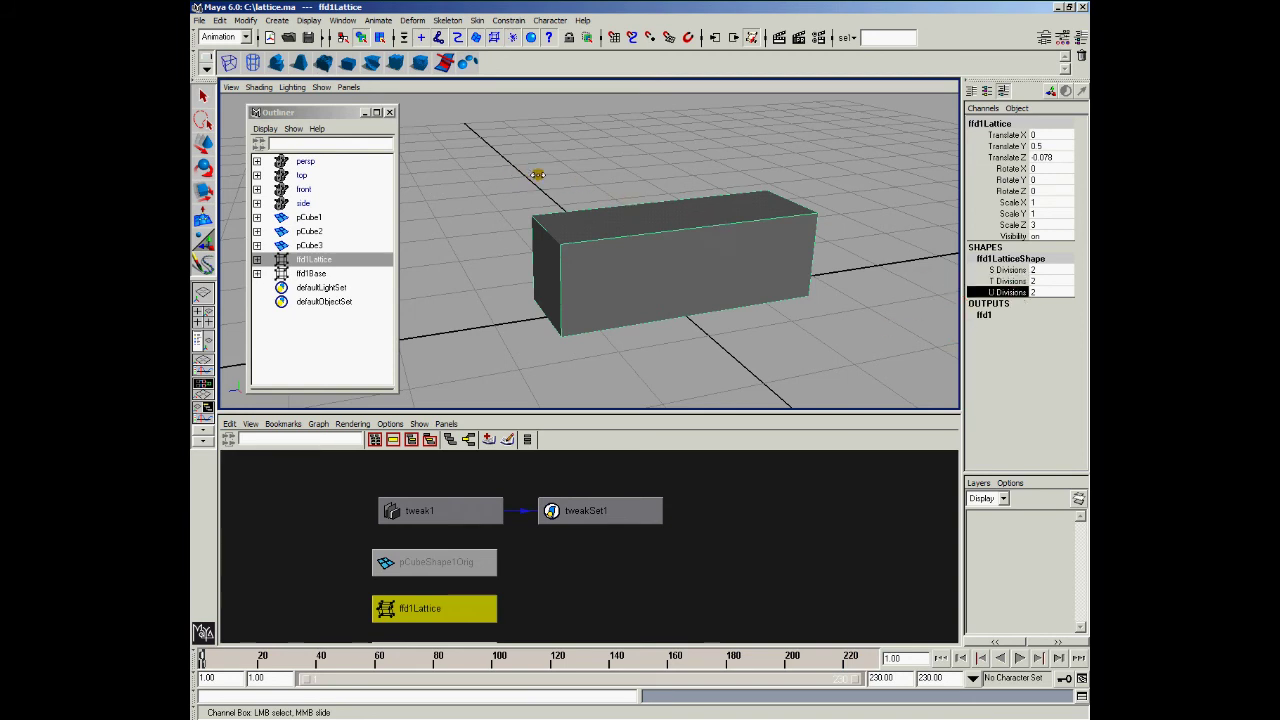
{"action": "middle_click_drag", "start_coordinate": [680, 181], "coordinate": [892, 187]}
{"action": "mouse_move", "coordinate": [514, 172]}
{"action": "middle_mouse_down"}
{"action": "mouse_move", "coordinate": [603, 171]}
{"action": "mouse_move", "coordinate": [495, 177]}
{"action": "middle_mouse_up"}
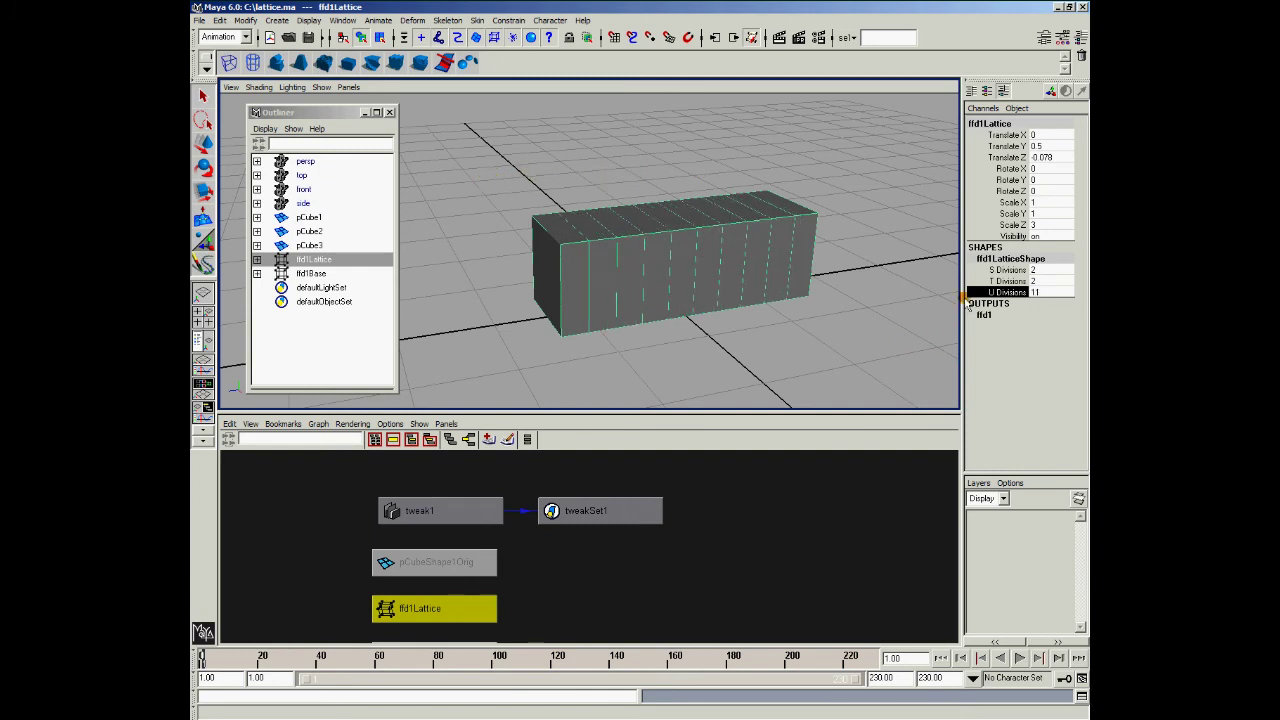
{"action": "left_click", "coordinate": [1008, 270]}
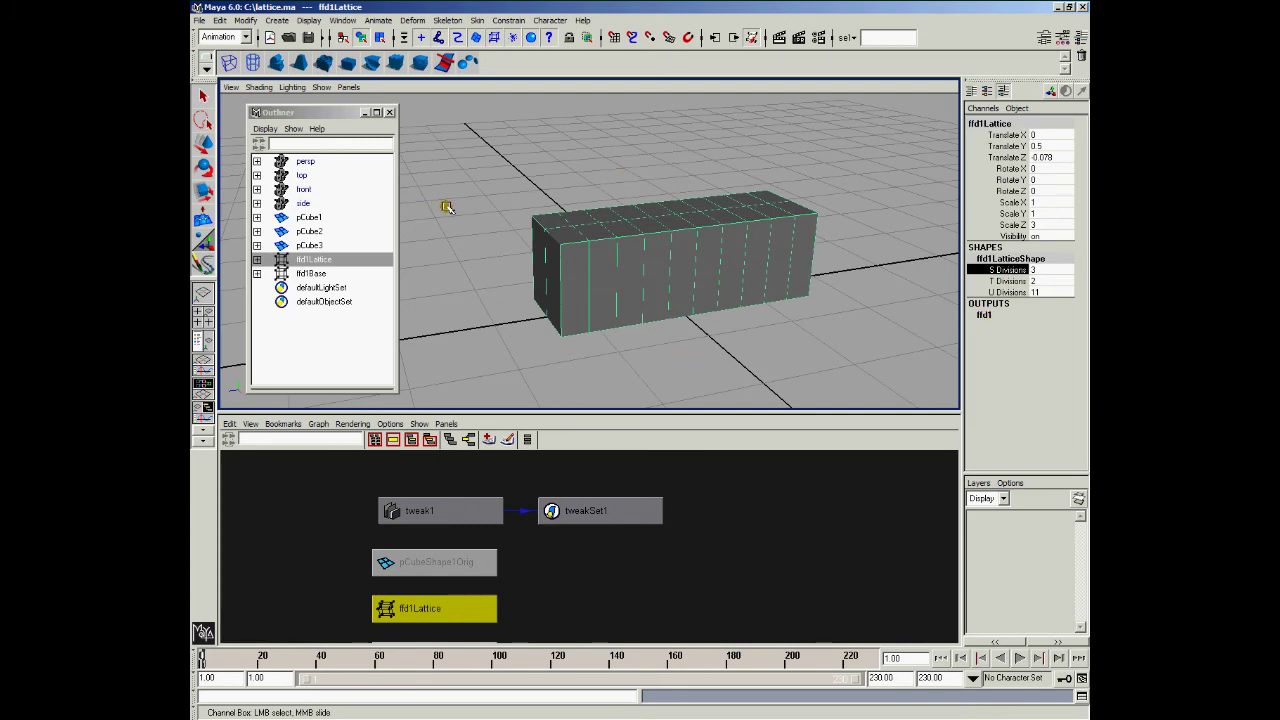
In component mode, raise the top rows of lattice points over pCube1 into a slope descending toward the middle cube.
{"action": "left_click_drag", "start_coordinate": [664, 308], "coordinate": [646, 339], "text": "alt"}
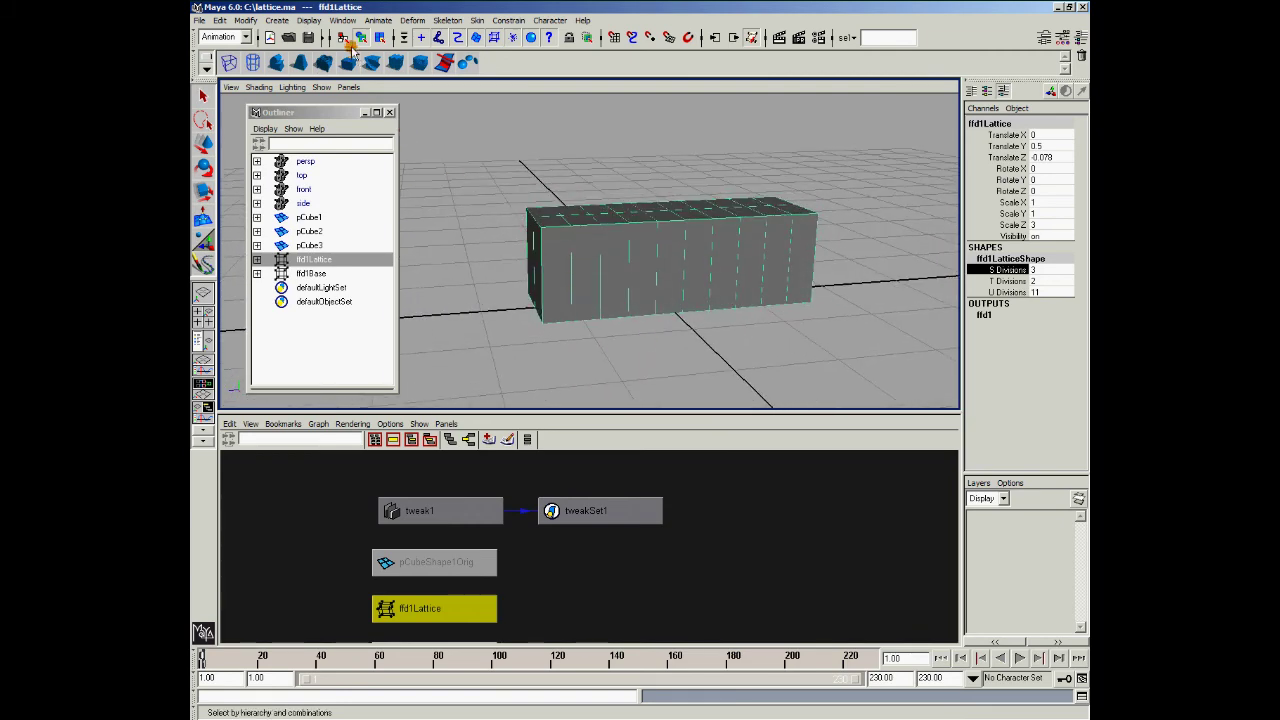
{"action": "left_click", "coordinate": [380, 37]}
{"action": "left_click_drag", "start_coordinate": [568, 292], "coordinate": [550, 300], "text": "alt"}
{"action": "left_click_drag", "start_coordinate": [500, 199], "coordinate": [522, 240]}
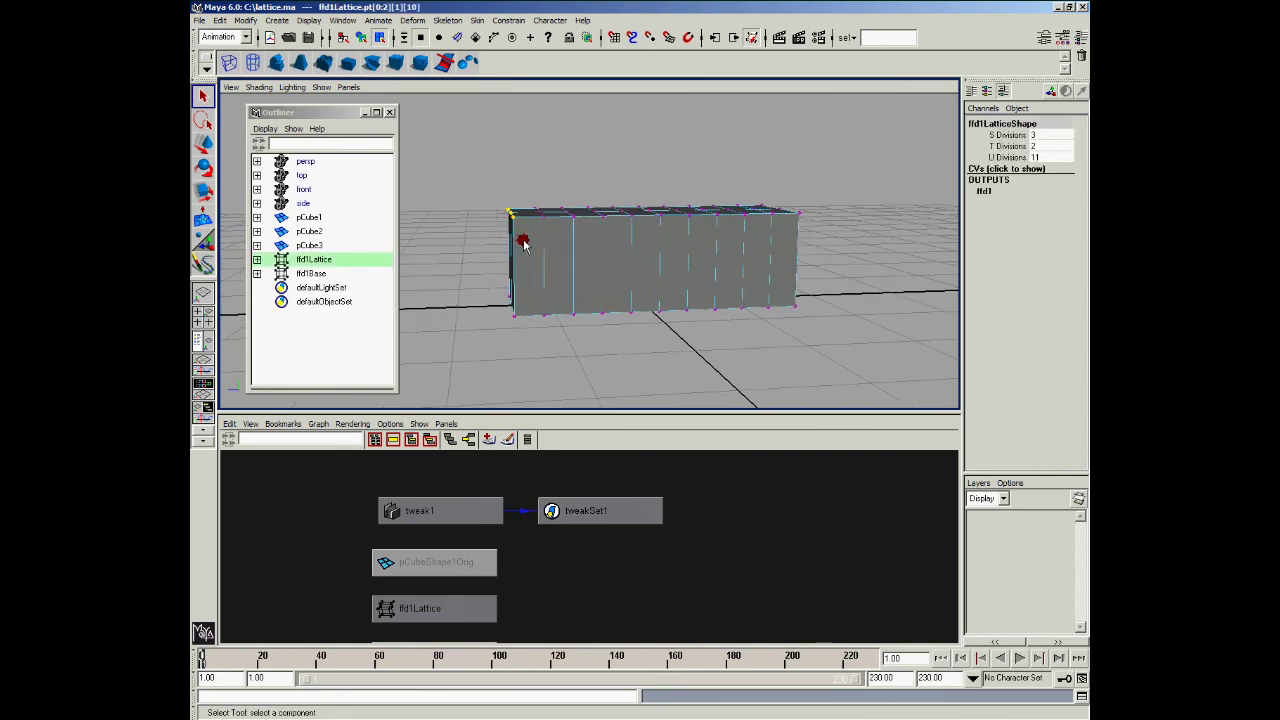
{"action": "key", "text": "w"}
{"action": "left_click_drag", "start_coordinate": [511, 191], "coordinate": [507, 118]}
{"action": "left_click_drag", "start_coordinate": [545, 205], "coordinate": [528, 162], "text": "alt"}
{"action": "left_click_drag", "start_coordinate": [478, 128], "coordinate": [502, 110]}
{"action": "left_click_drag", "start_coordinate": [545, 196], "coordinate": [565, 178]}
{"action": "left_click_drag", "start_coordinate": [574, 226], "coordinate": [530, 108]}
{"action": "left_click_drag", "start_coordinate": [686, 243], "coordinate": [672, 250], "text": "alt"}
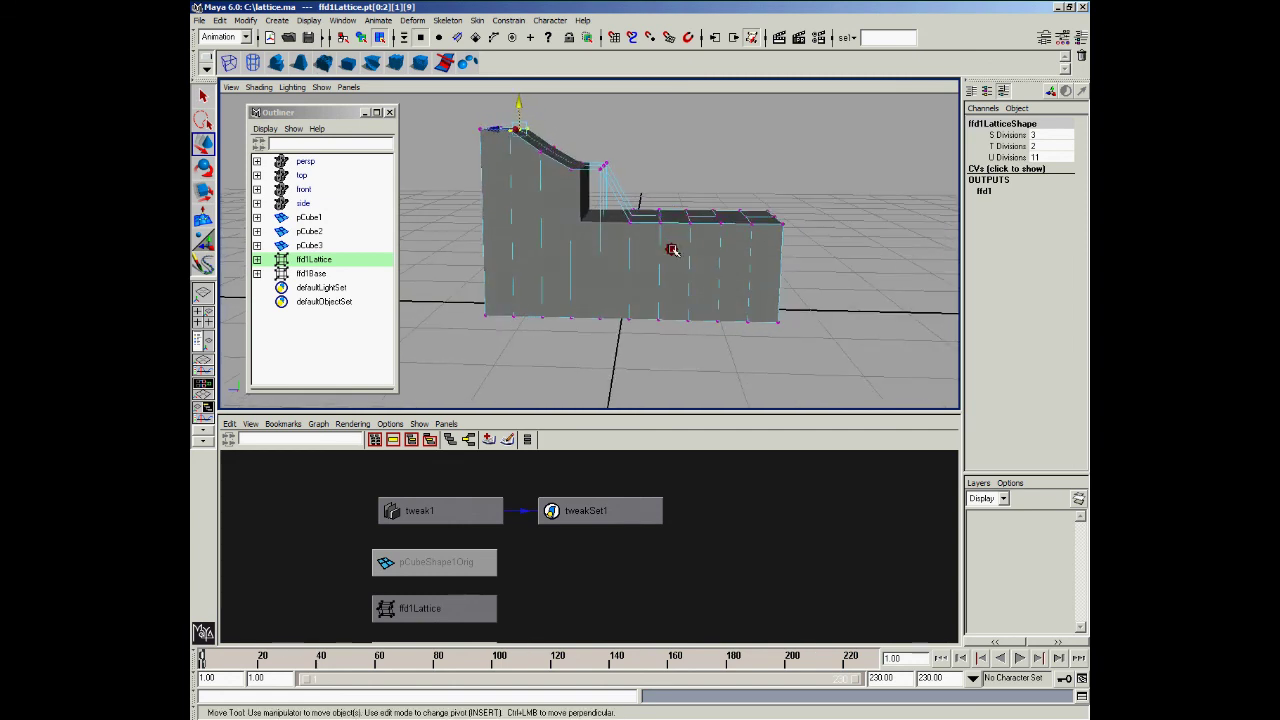
Raise the top rows of lattice points over pCube3 one by one to form a rounded hump at that end.
{"action": "left_click_drag", "start_coordinate": [680, 198], "coordinate": [690, 145]}
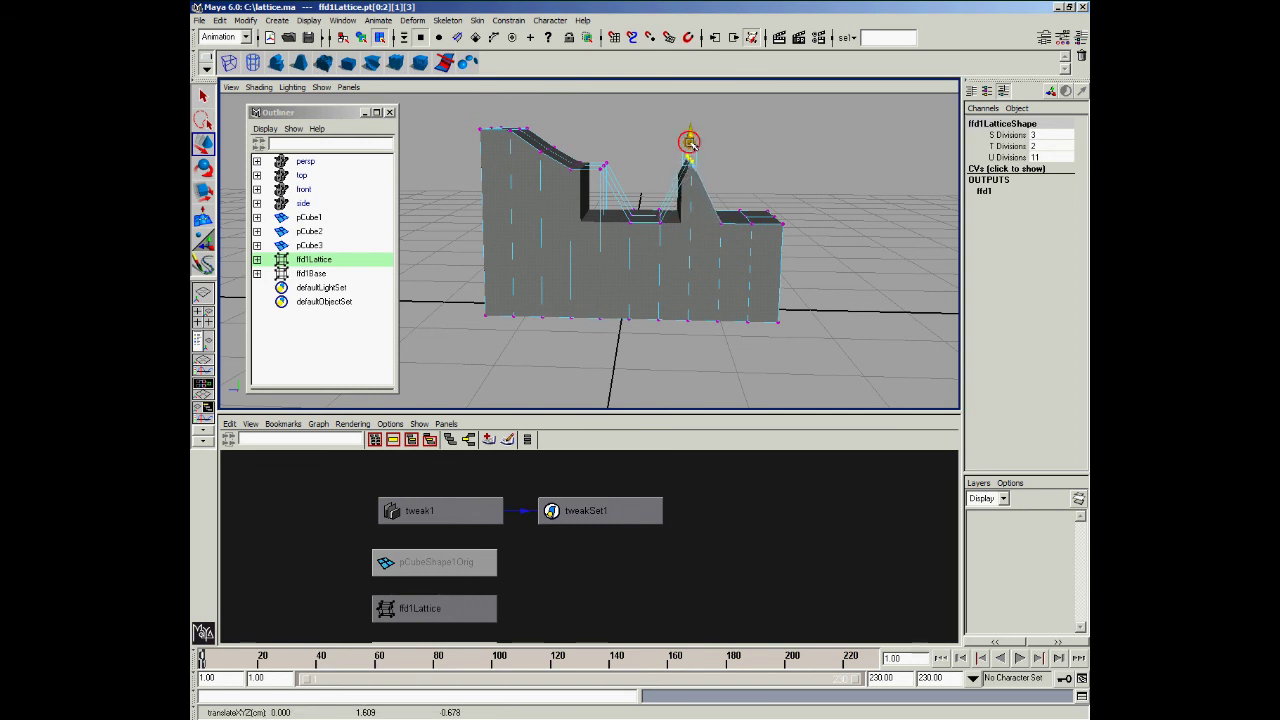
{"action": "left_click_drag", "start_coordinate": [737, 209], "coordinate": [738, 258], "text": "alt"}
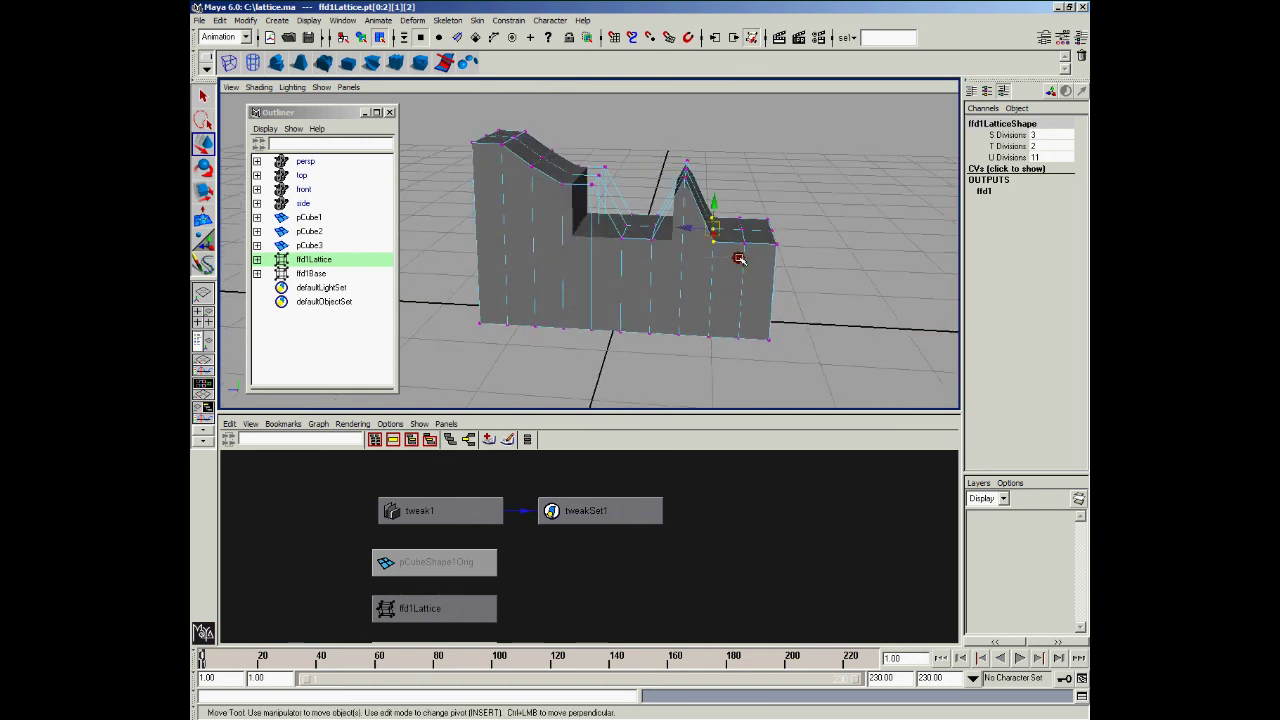
{"action": "left_click_drag", "start_coordinate": [718, 210], "coordinate": [718, 138]}
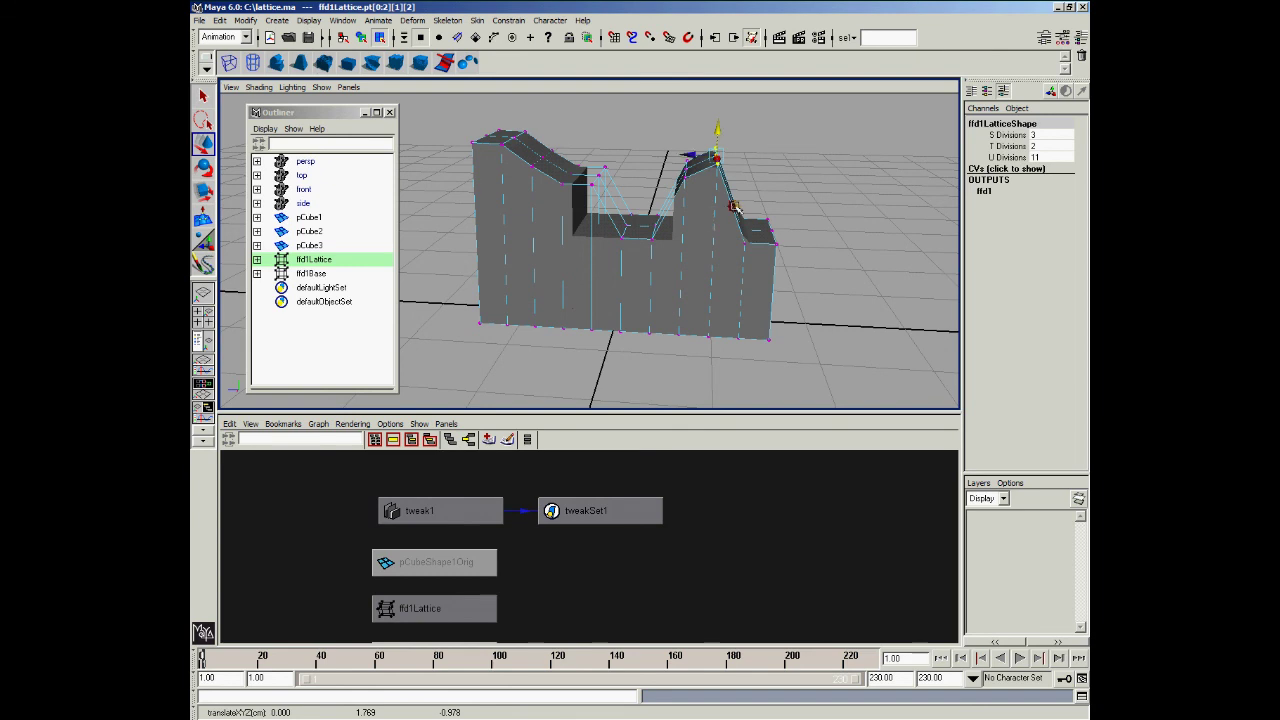
{"action": "left_click", "coordinate": [760, 248]}
{"action": "left_click_drag", "start_coordinate": [750, 212], "coordinate": [748, 126]}
{"action": "left_click_drag", "start_coordinate": [832, 217], "coordinate": [721, 268], "text": "alt"}
{"action": "left_click_drag", "start_coordinate": [755, 222], "coordinate": [766, 134]}
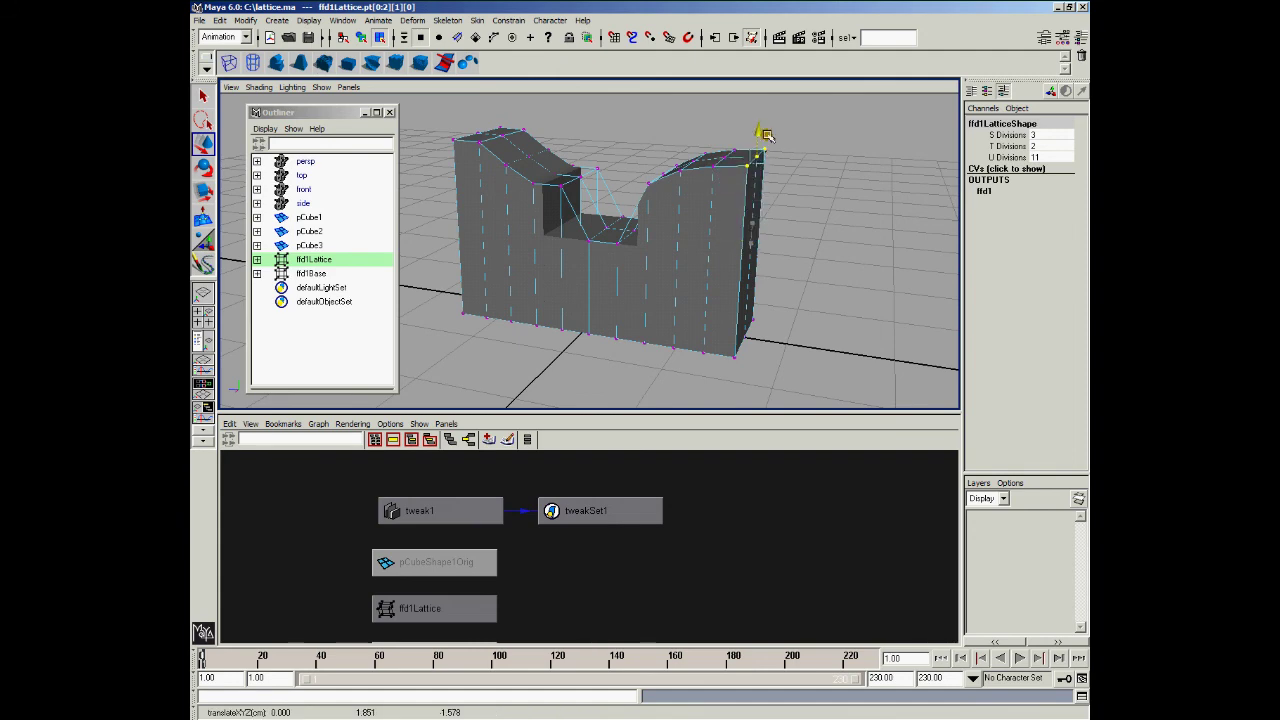
Adjust the height of the third row of top lattice points from pCube1's outer end to smooth its hump.
{"action": "left_click_drag", "start_coordinate": [690, 246], "coordinate": [668, 177], "text": "alt"}
{"action": "left_click_drag", "start_coordinate": [673, 260], "coordinate": [694, 323], "text": "alt"}
{"action": "left_click", "coordinate": [857, 341]}
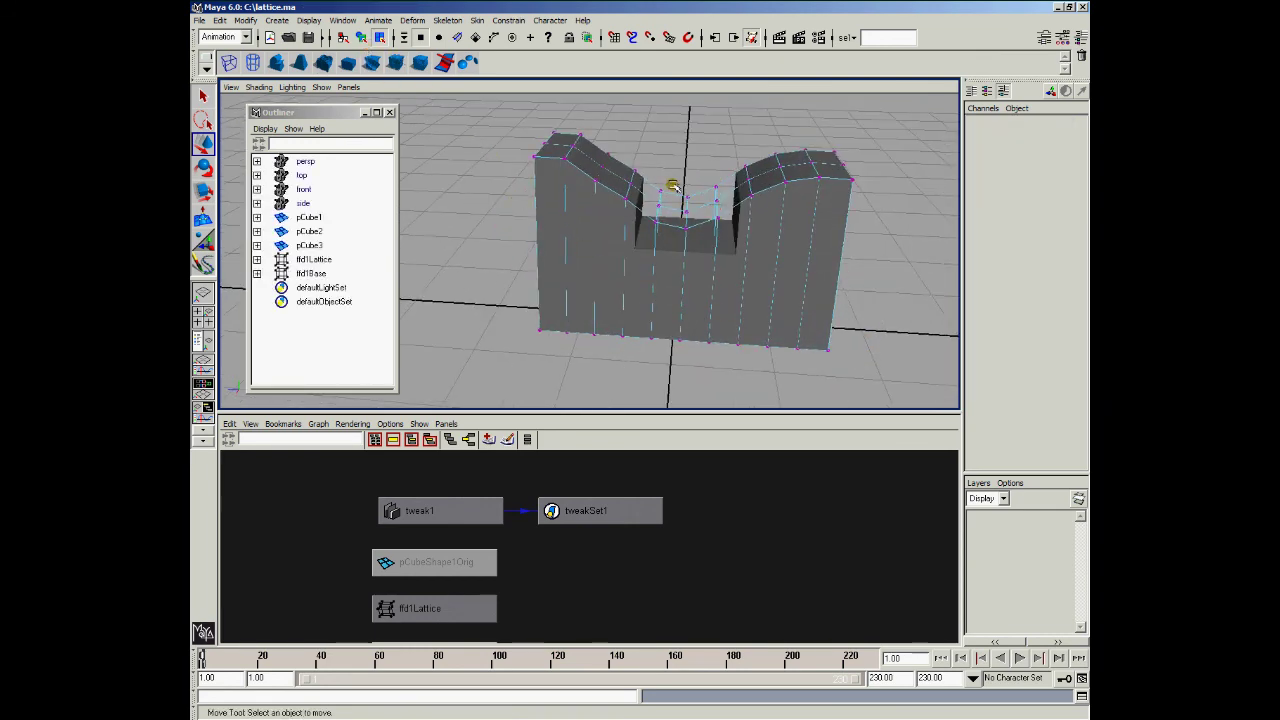
{"action": "left_click_drag", "start_coordinate": [608, 195], "coordinate": [598, 150]}
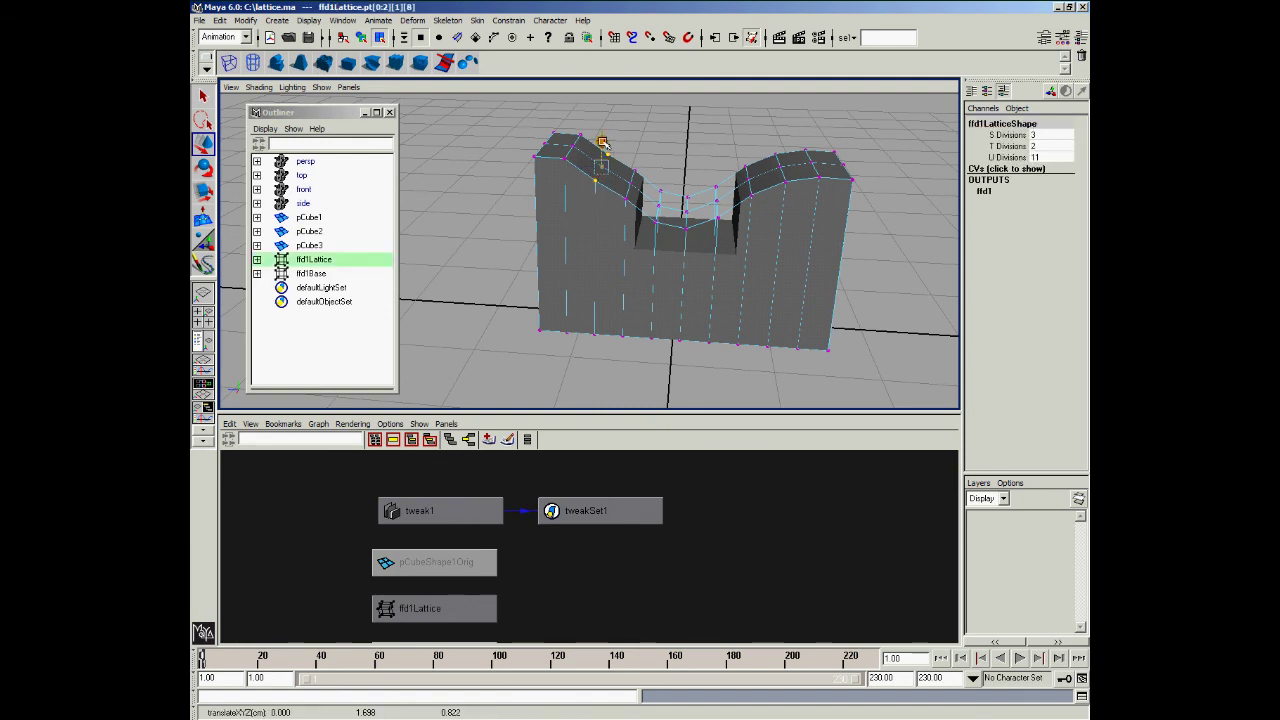
Return to object mode and select pCube2, the lattice and pCube1 in turn to compare their inputs and deformation.
{"action": "left_click", "coordinate": [361, 39]}
{"action": "left_click_drag", "start_coordinate": [675, 322], "coordinate": [696, 264], "text": "alt"}
{"action": "left_click", "coordinate": [680, 228]}
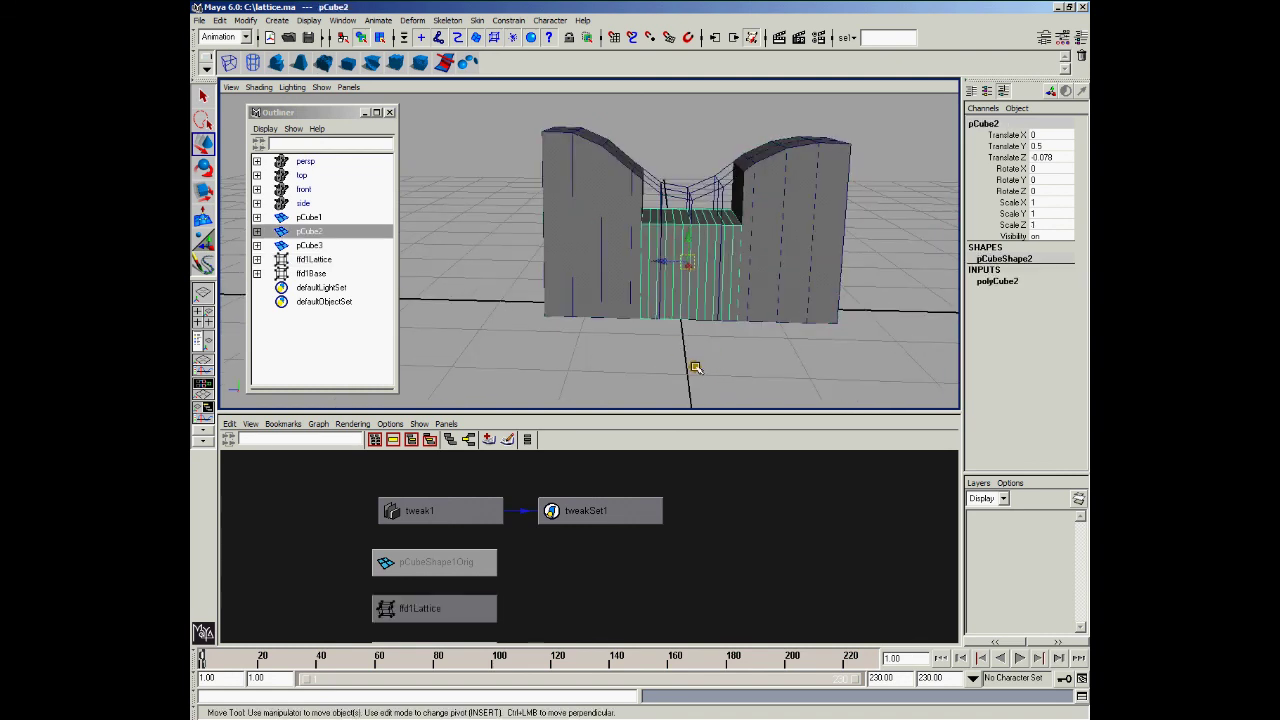
{"action": "left_click", "coordinate": [748, 324]}
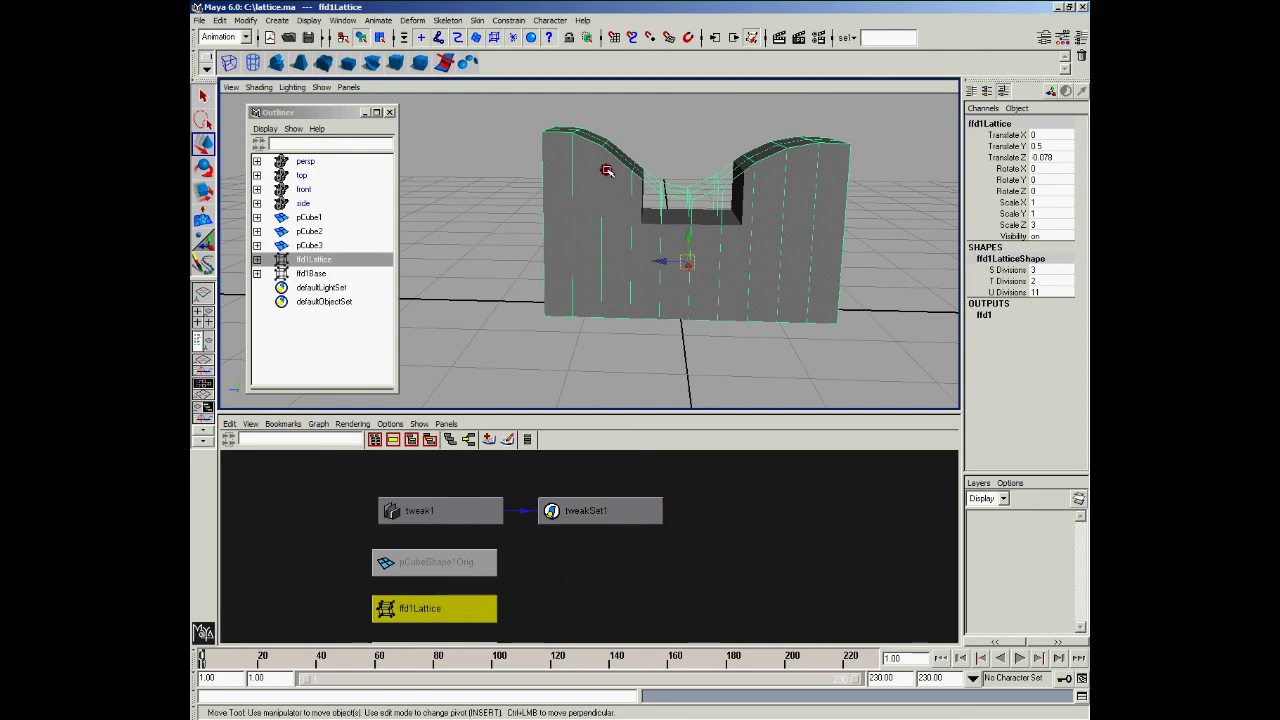
{"action": "left_click", "coordinate": [615, 315]}
{"action": "left_click_drag", "start_coordinate": [625, 290], "coordinate": [628, 294], "text": "alt"}
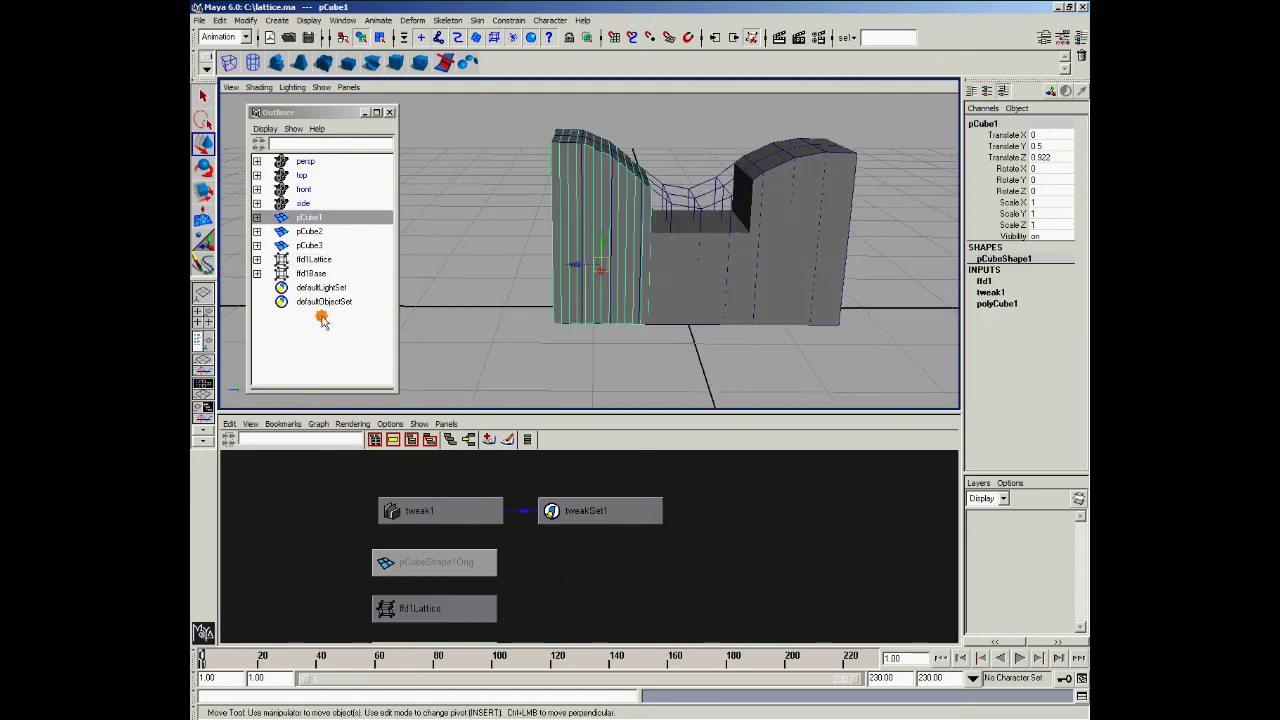